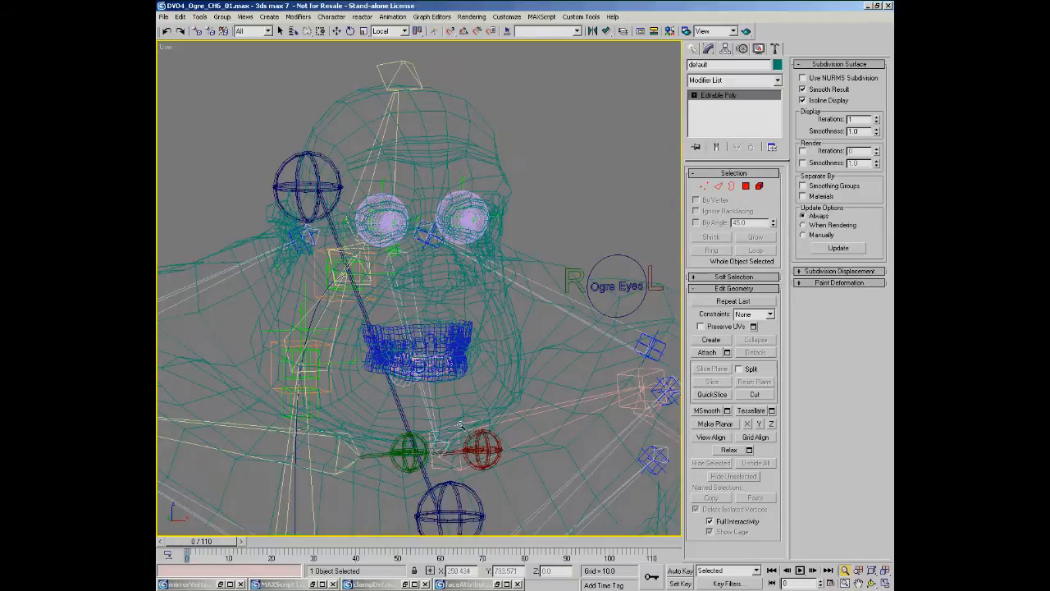
Try rotating the jaw bone by about -22 degrees around its local Z axis in shaded view, and undo the rotation
key(w)
click(378, 293)
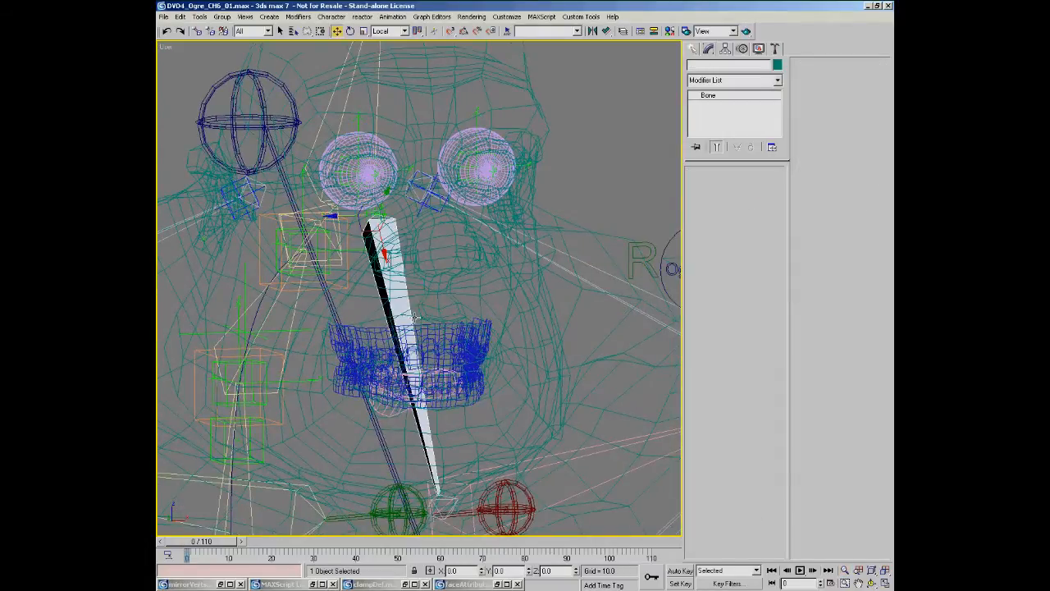
key(F3)
scroll(427, 319, down, 5)
right_click(460, 321)
click(492, 305)
key(e)
drag(420, 249, 407, 248)
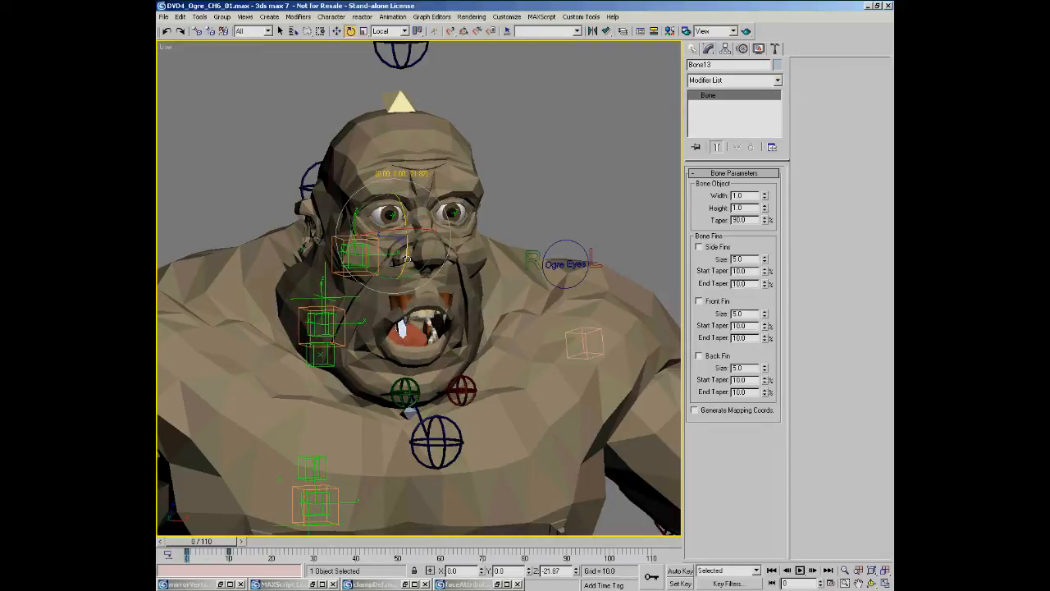
drag(409, 259, 412, 268)
key(ctrl+z)
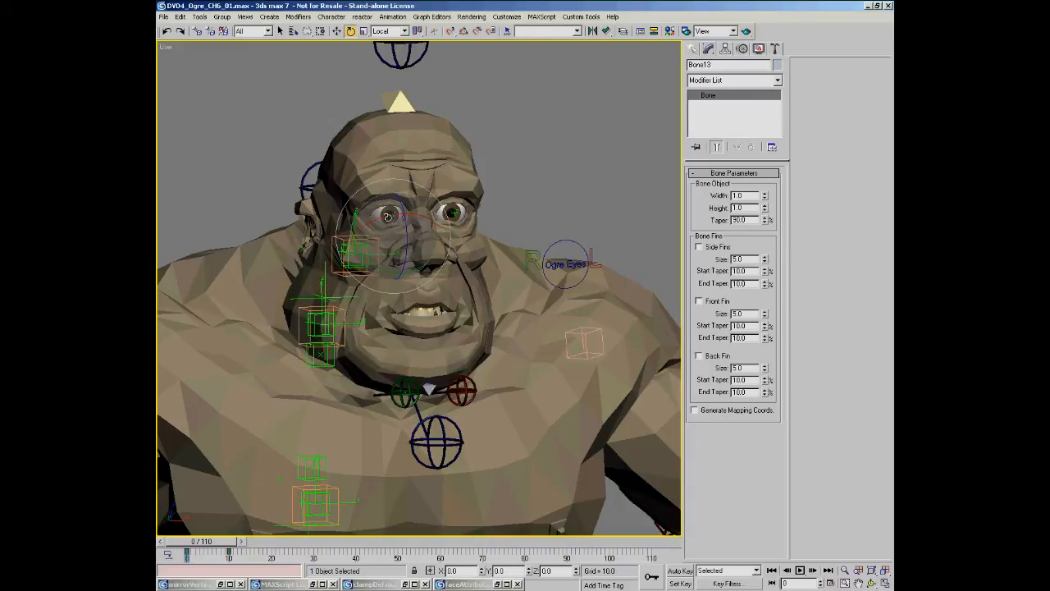
Try swinging the jaw bone sideways and open around its other rotation axes, restoring the original pose each time
drag(371, 264, 336, 265)
key(ctrl+z)
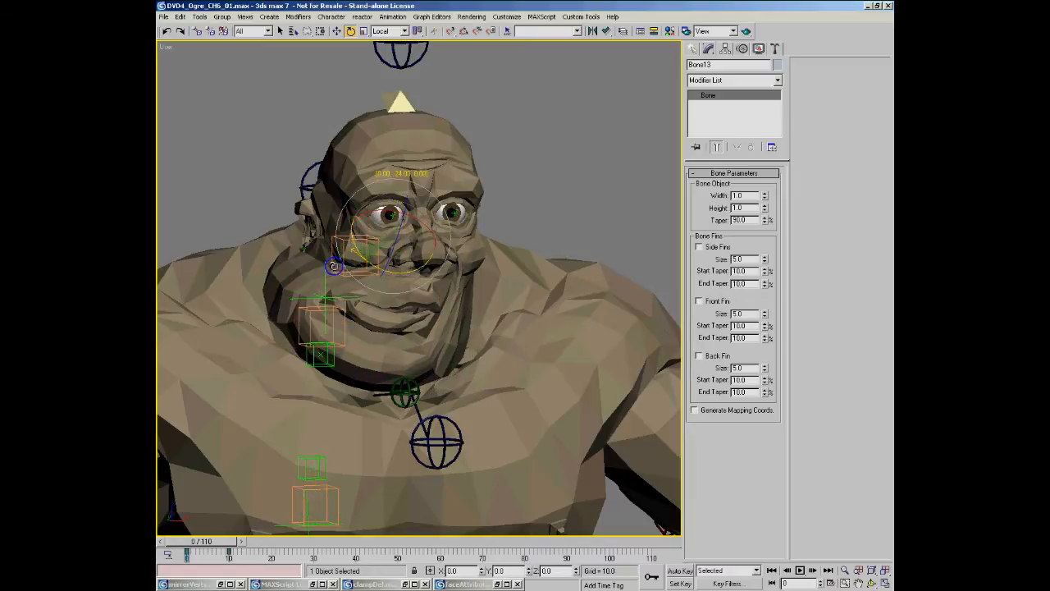
drag(397, 236, 392, 267)
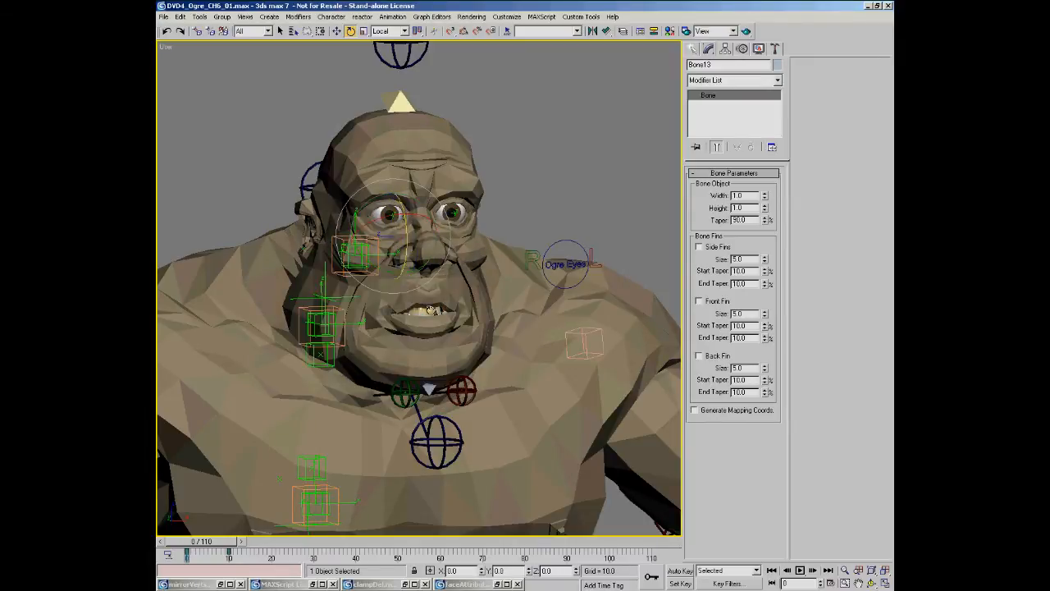
drag(386, 269, 404, 234)
right_click(398, 270)
right_click(380, 248)
right_click(404, 234)
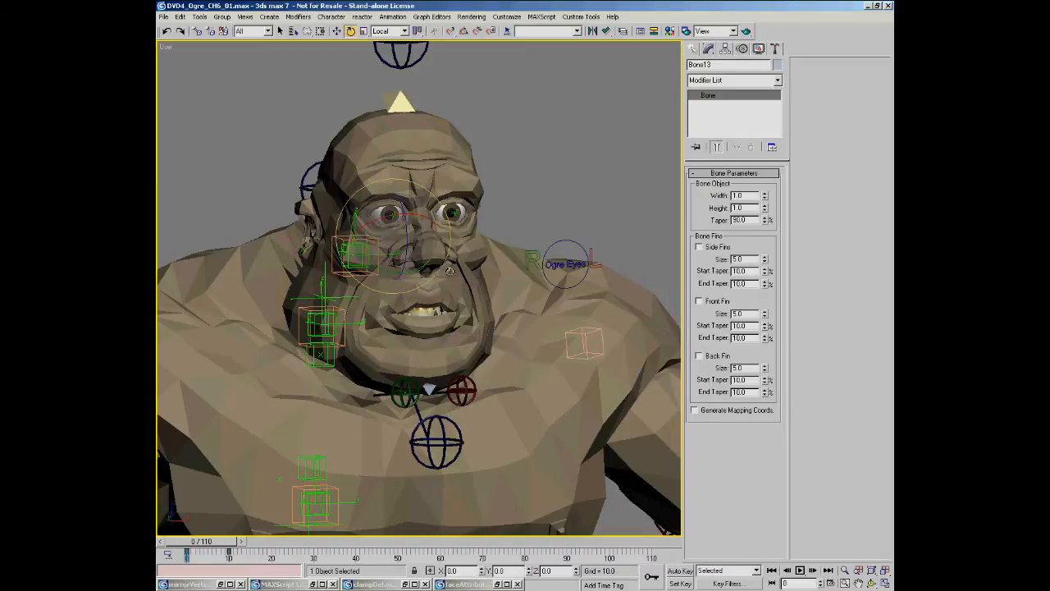
Clone the separate head mesh floating above the ogre as a copy named correctJawOpen, placed beside the character's head
middle_drag(468, 302, 463, 370)
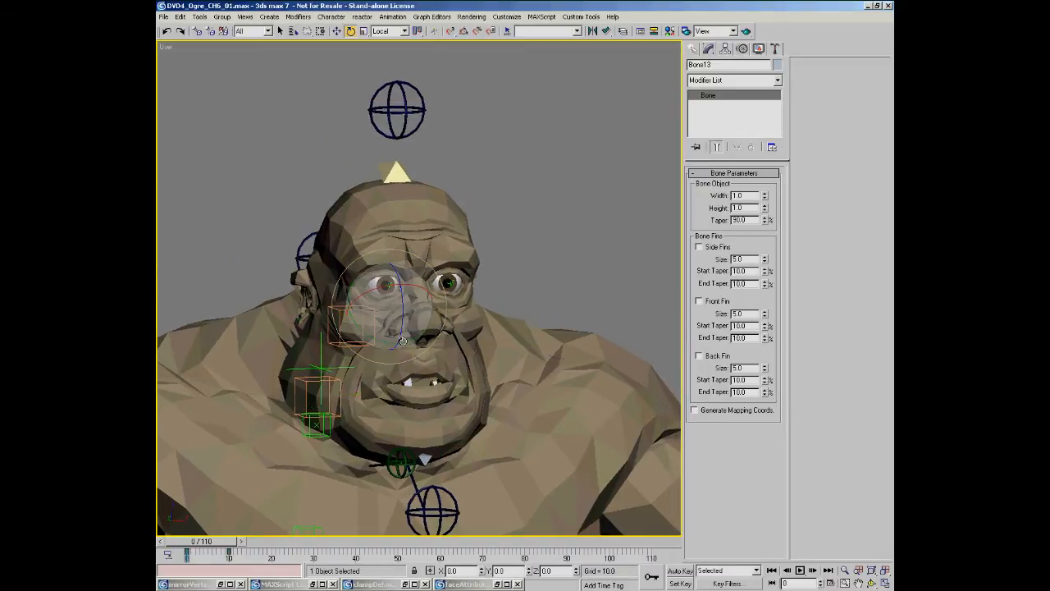
ctrl+alt+middle_drag(404, 314, 403, 350)
middle_drag(428, 231, 427, 244)
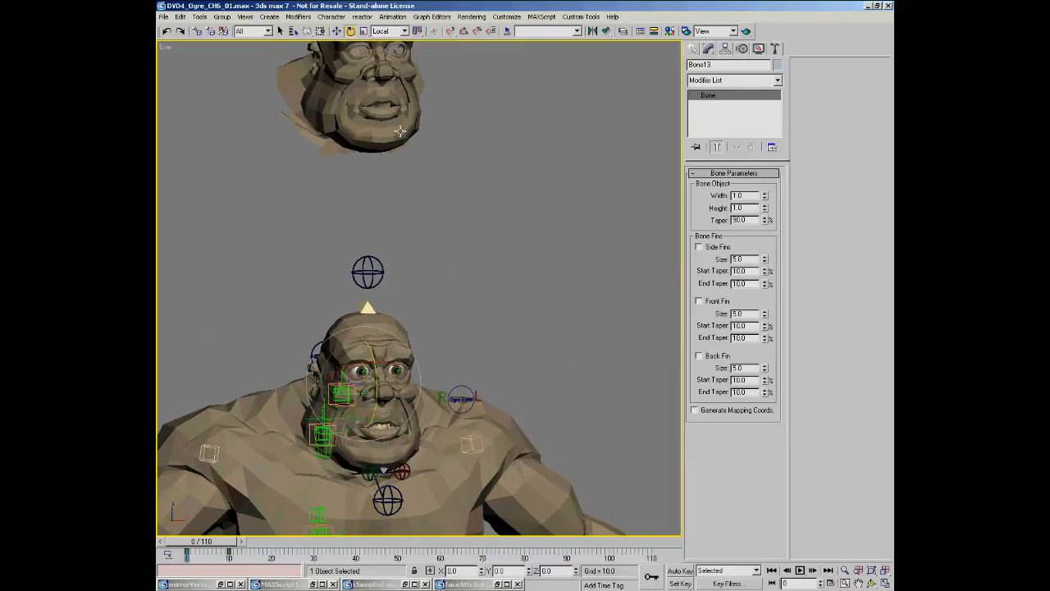
click(399, 130)
right_click(480, 229)
key(Escape)
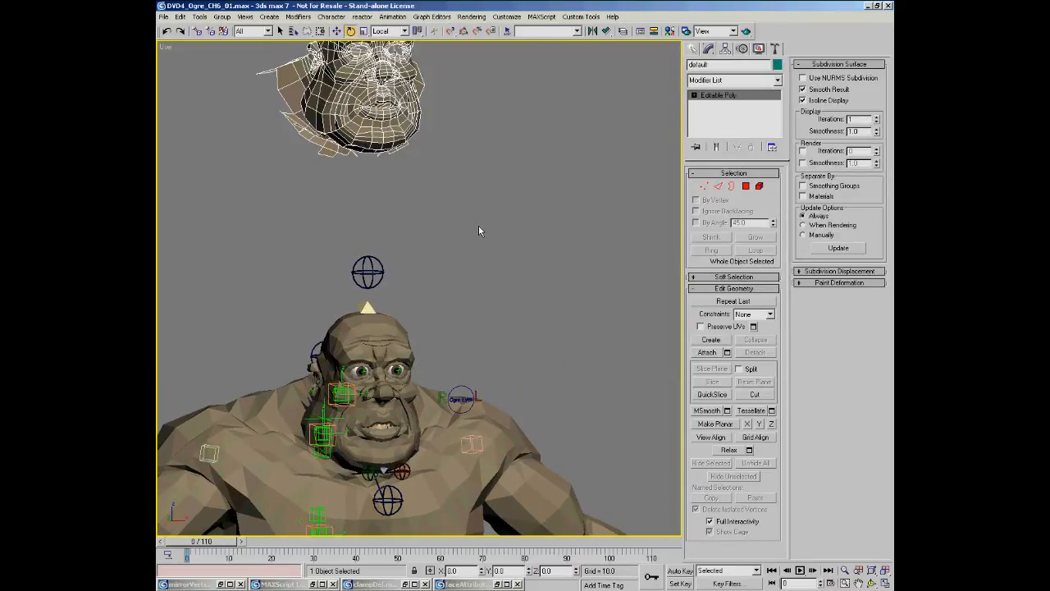
middle_drag(440, 246, 438, 251)
scroll(443, 251, down, 2)
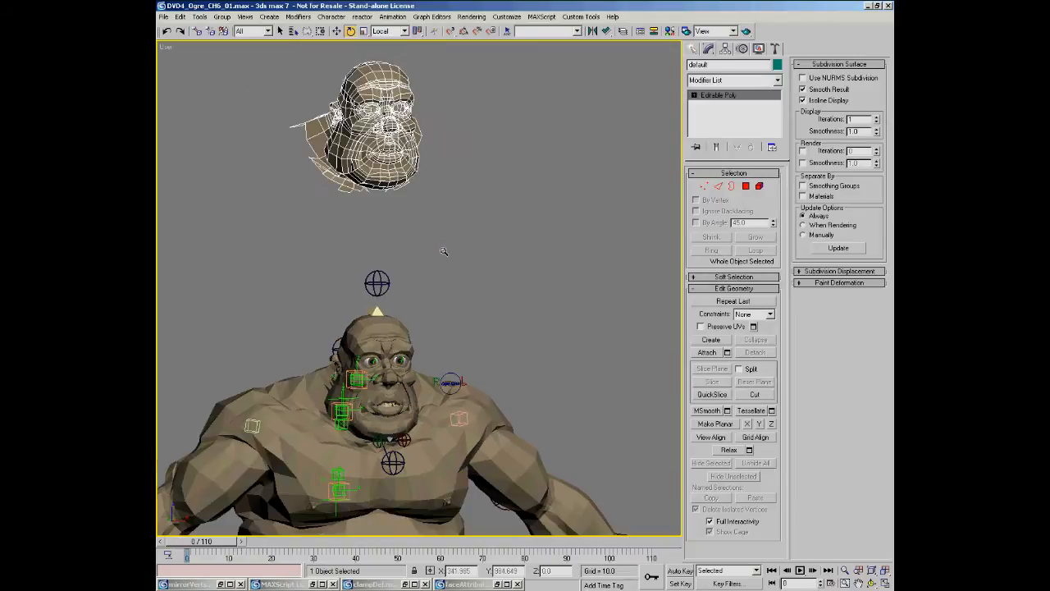
key(w)
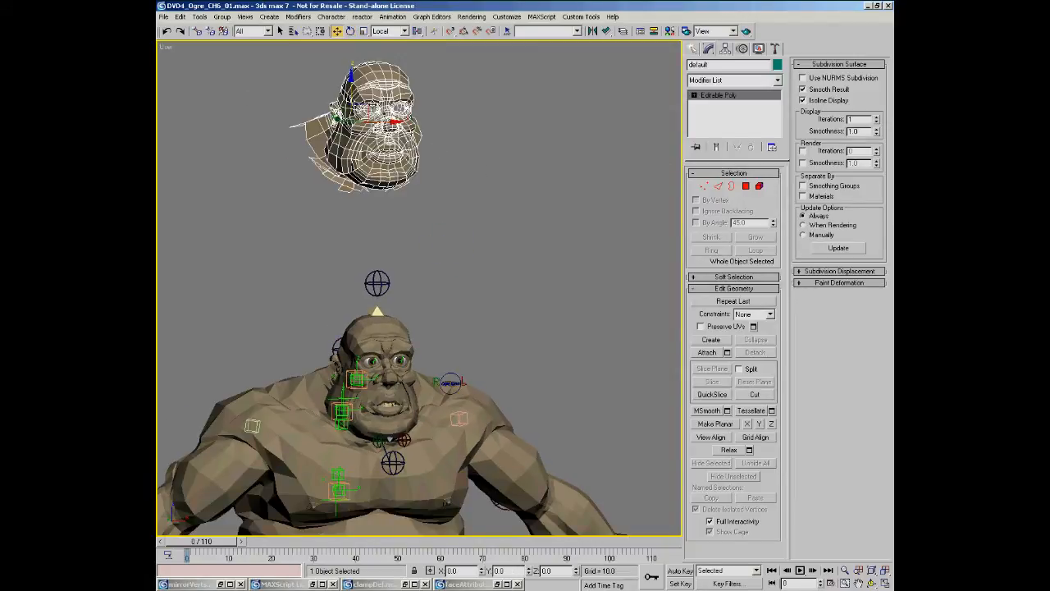
mouse_move(369, 108)
shift+mouse_down()
mouse_move(455, 323)
mouse_move(476, 352)
mouse_move(542, 361)
shift+mouse_up()
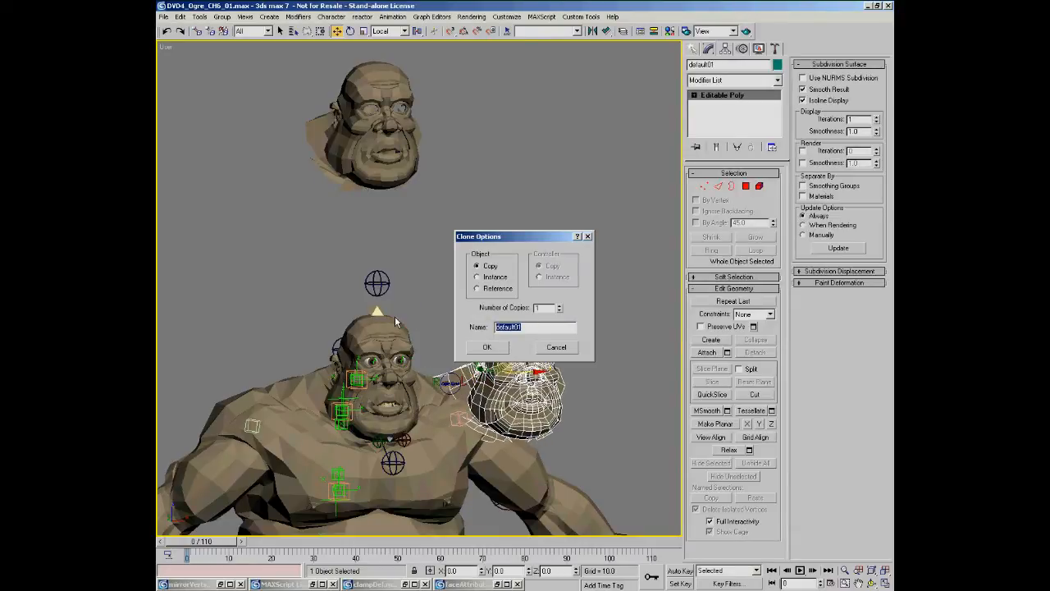
text(cd)
text(rrect)
text(JawOpen)
key(Return)
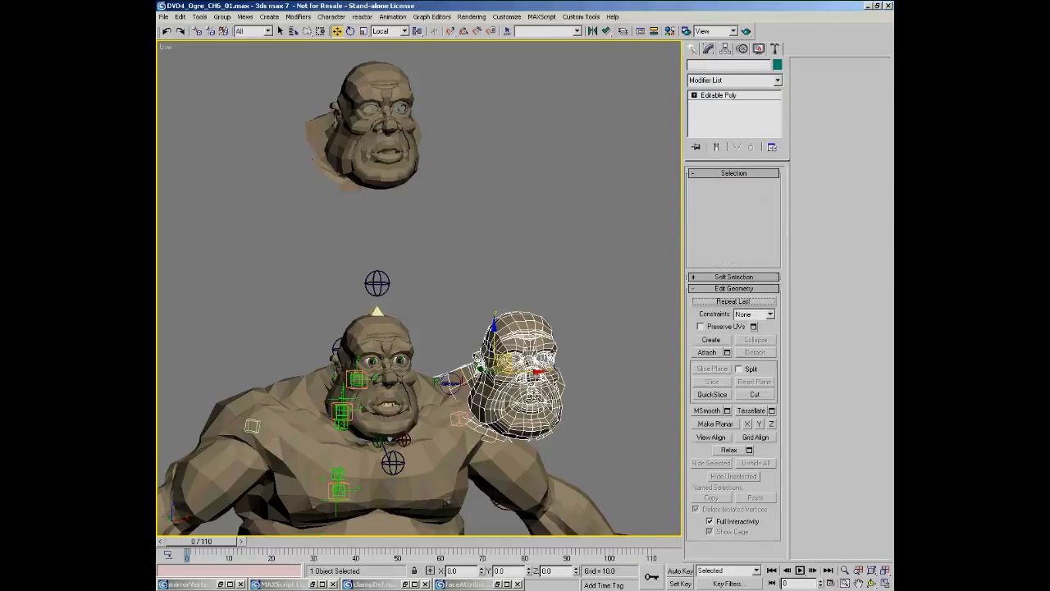
Pick the correctJawOpen head as the morph target for the first empty channel of the ogre body's Morpher modifier
mouse_move(509, 408)
middle_down()
mouse_move(507, 375)
mouse_move(478, 357)
middle_up()
key(alt+z)
drag(523, 378, 526, 375)
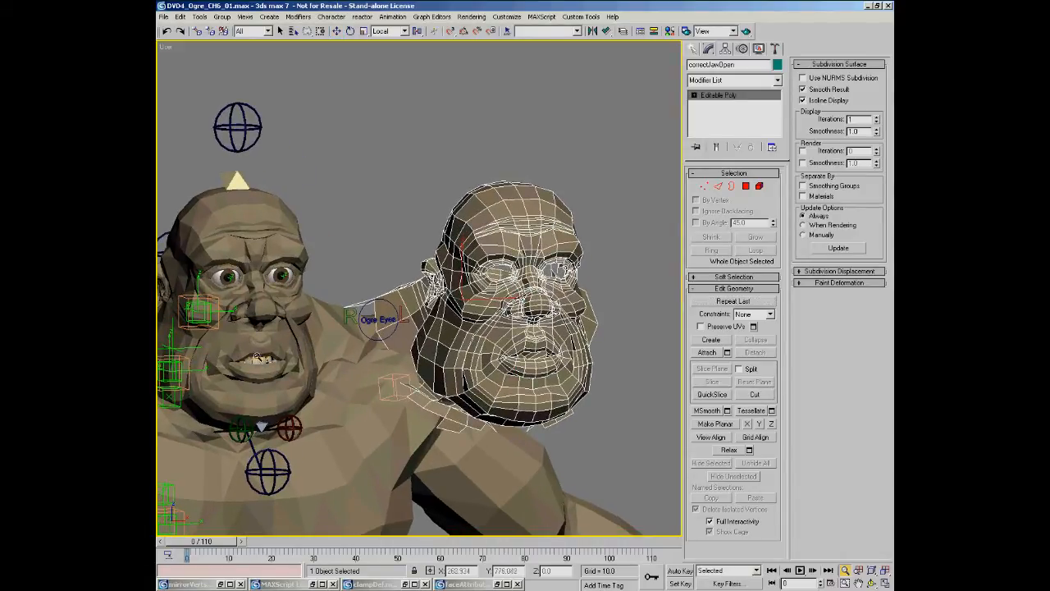
middle_drag(561, 346, 620, 332)
right_click(345, 193)
click(345, 193)
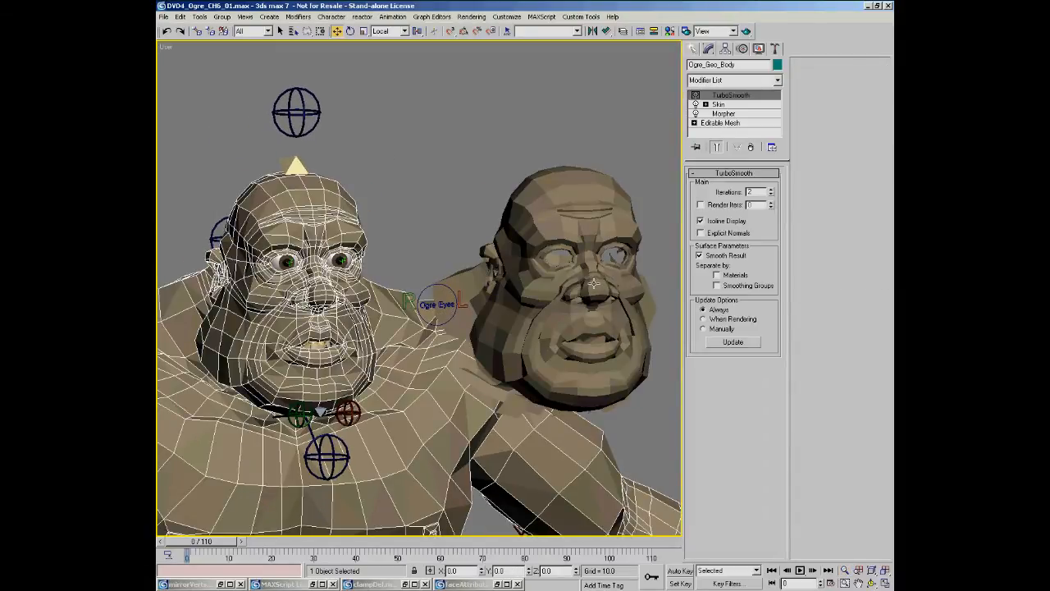
key(F3)
click(728, 114)
right_click(725, 244)
click(737, 248)
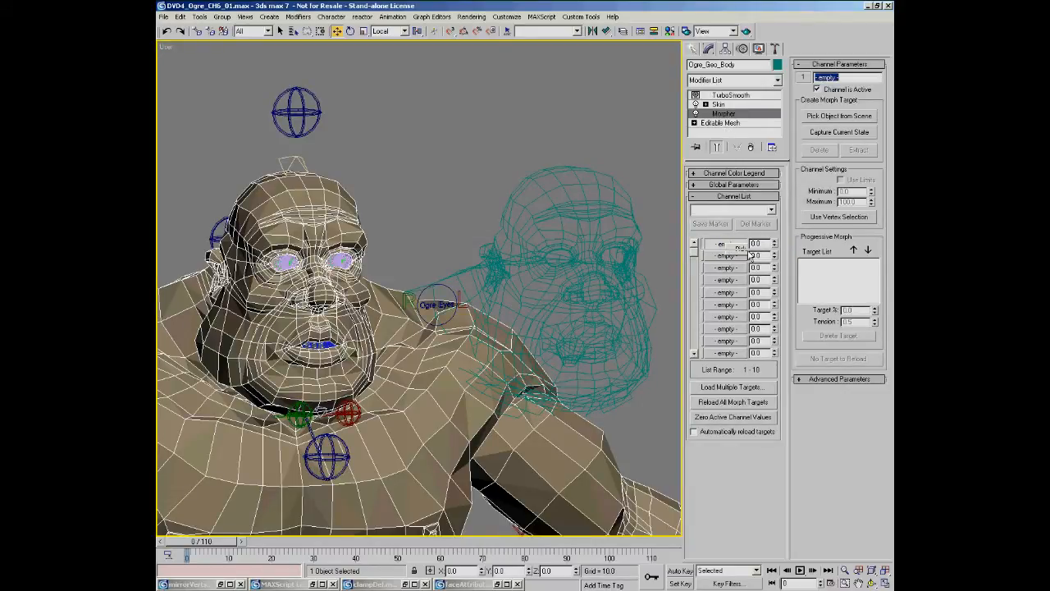
click(610, 223)
middle_drag(587, 187, 596, 172)
right_click(597, 186)
Set the correctJawOpen morph channel to 100 and enable automatic reloading of the morph targets
drag(775, 246, 776, 6)
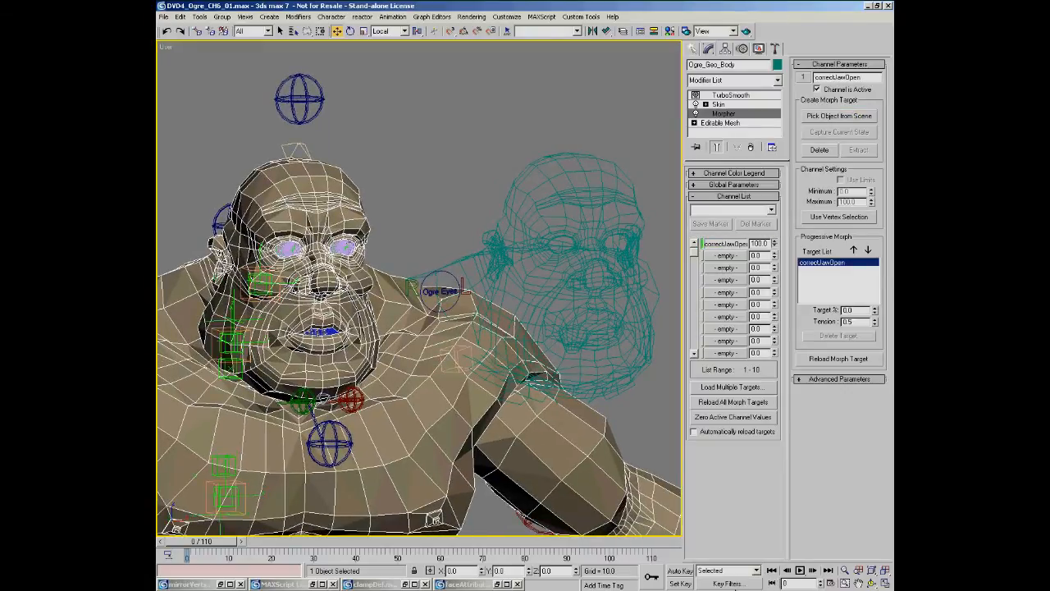
click(693, 432)
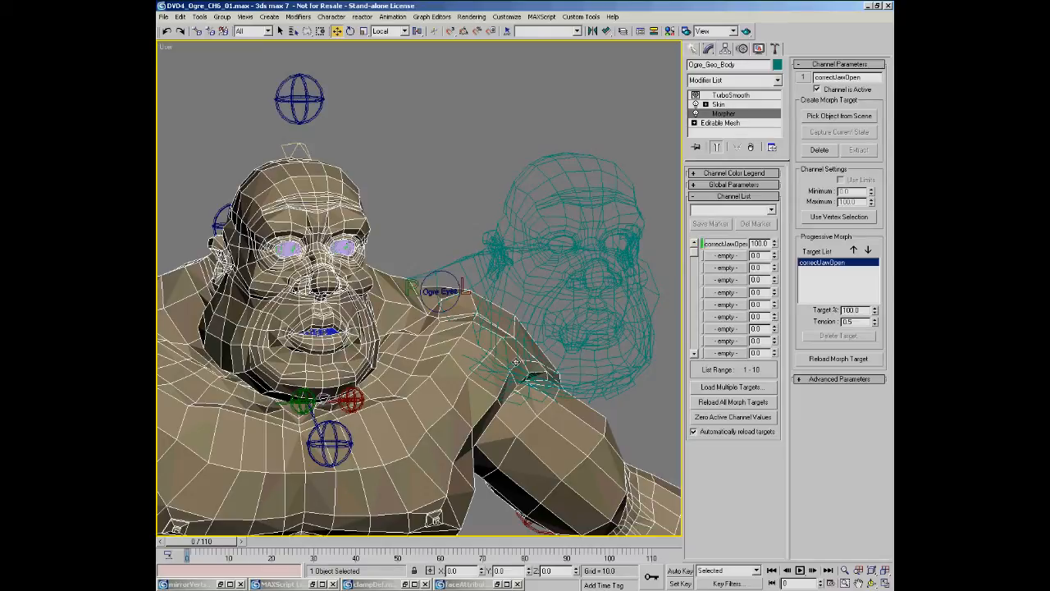
middle_drag(633, 300, 644, 283)
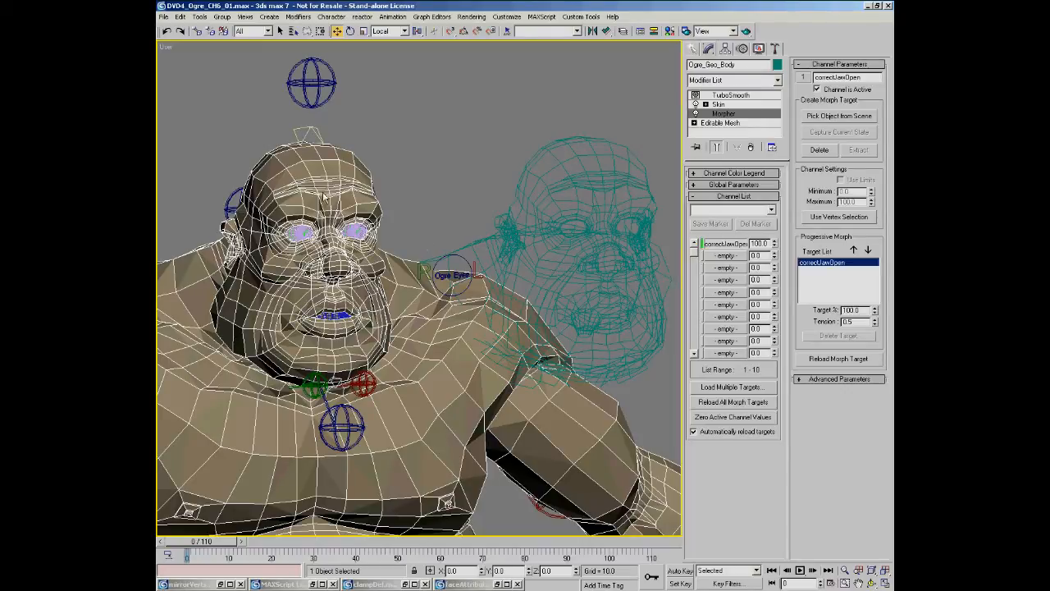
Hide the Ogre Rig layer so the rig bones no longer clutter the view
key(l)
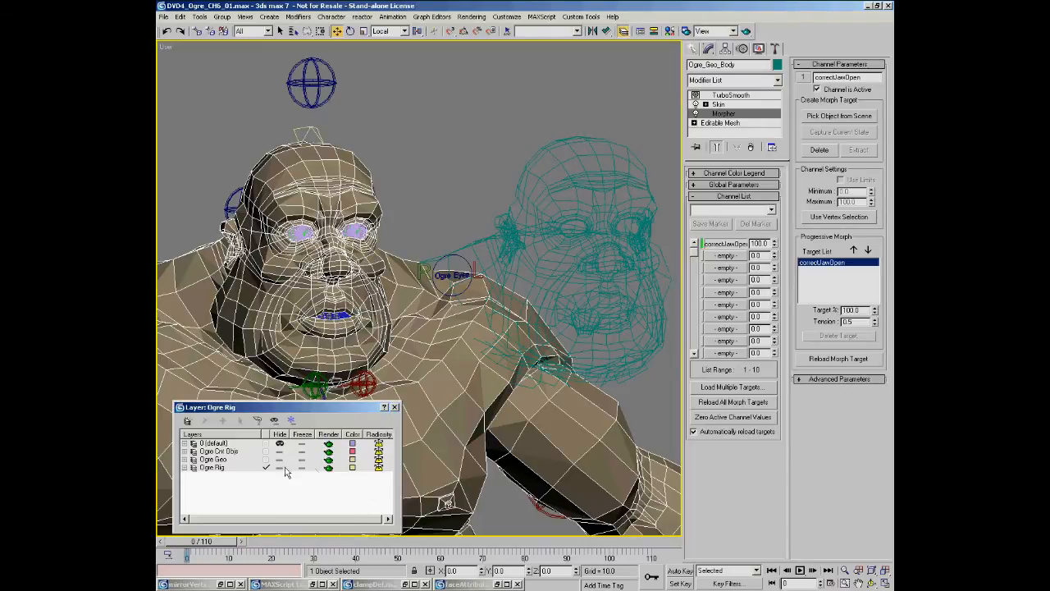
click(280, 468)
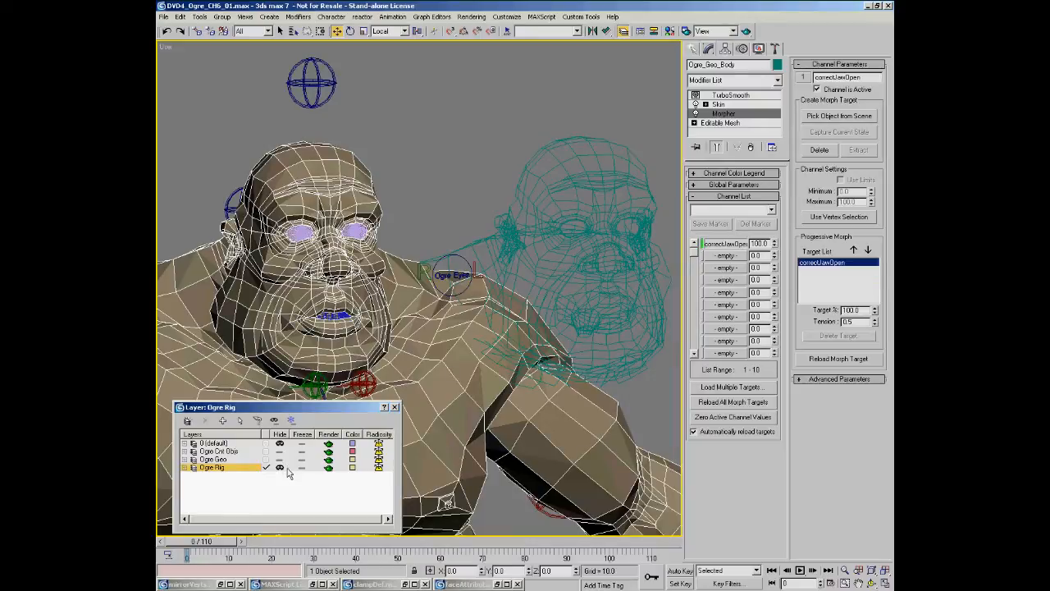
key(l)
scroll(415, 284, down, 3)
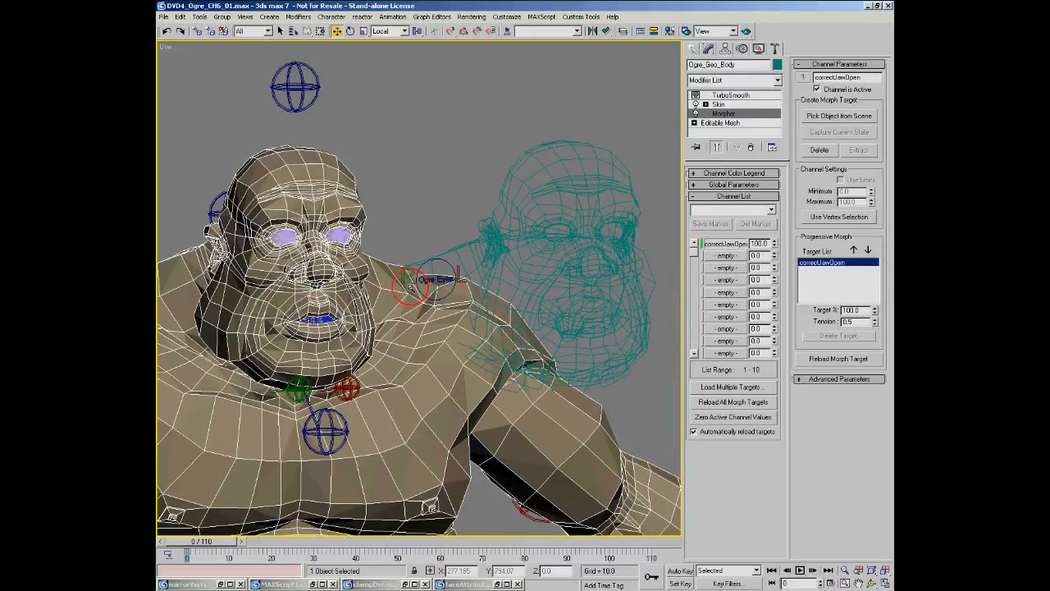
key(l)
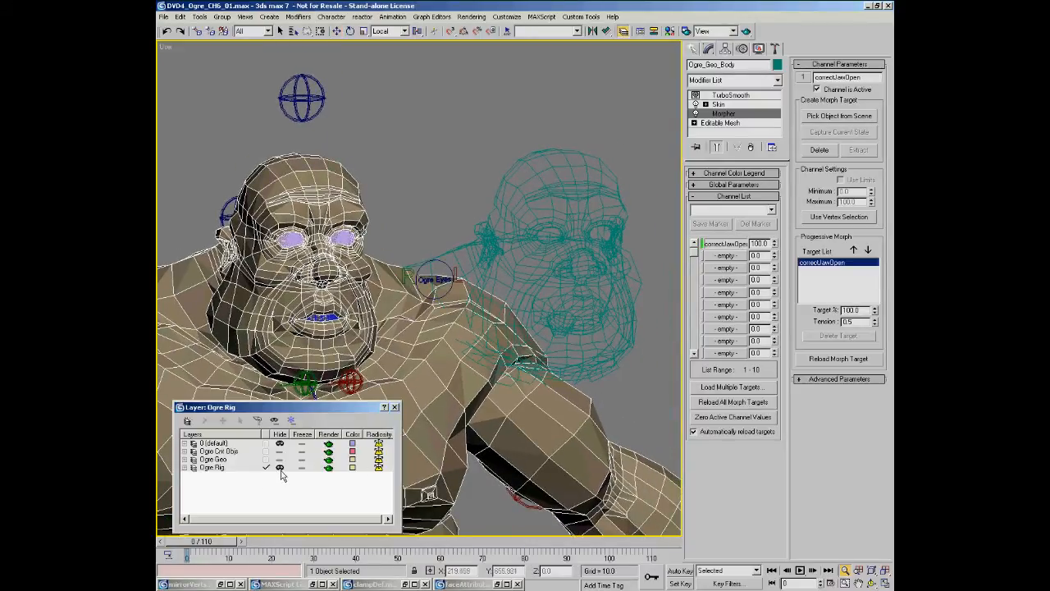
middle_drag(315, 248, 326, 240)
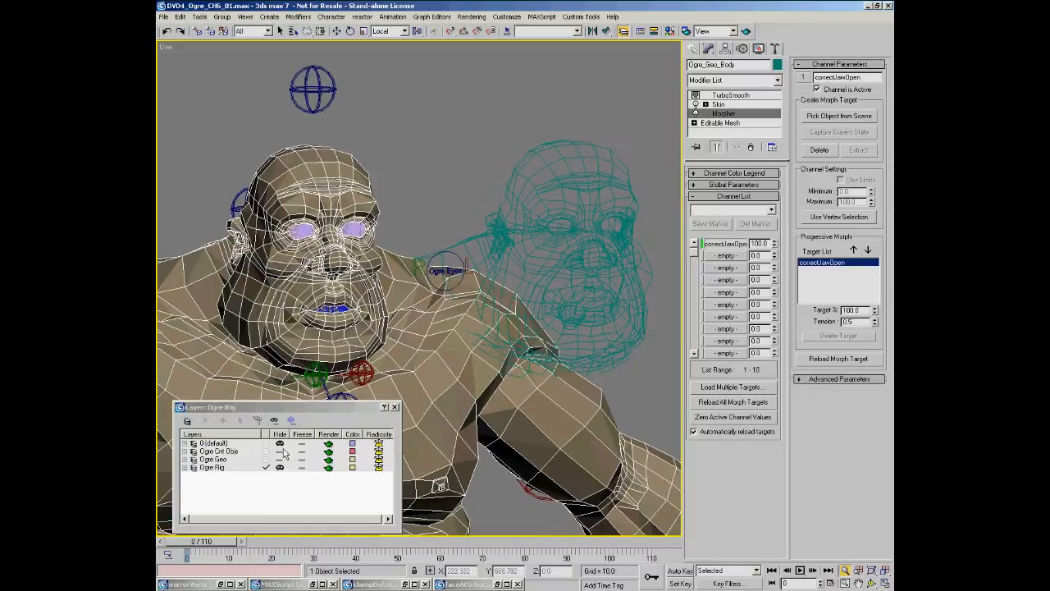
click(280, 451)
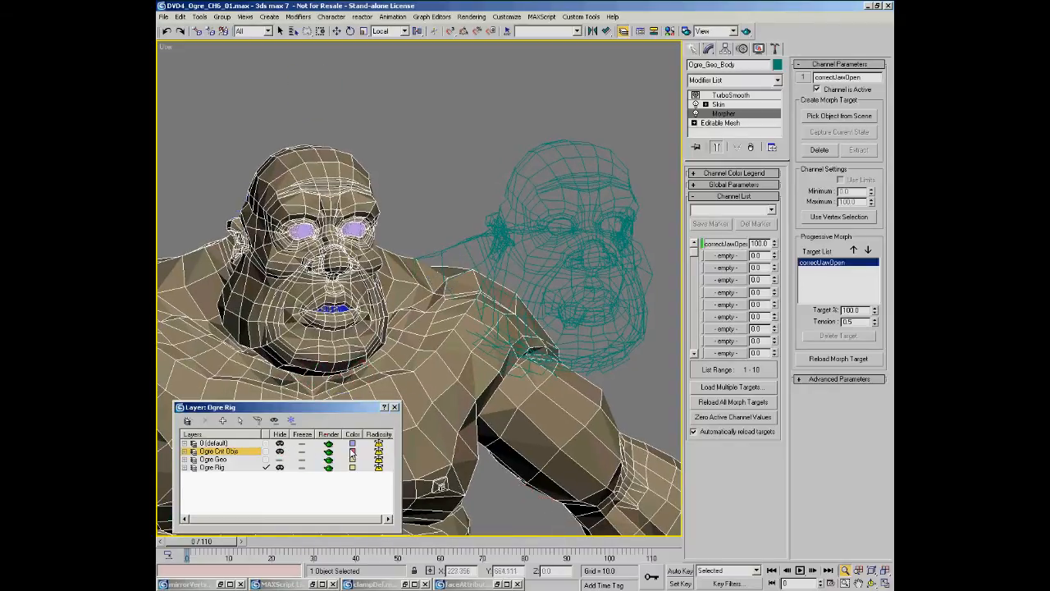
click(279, 451)
click(394, 407)
Select the control sphere above the ogre's head and go to frame 10 to pose the jaw open, in shaded view
middle_drag(372, 98, 375, 110)
key(w)
click(339, 99)
key(F3)
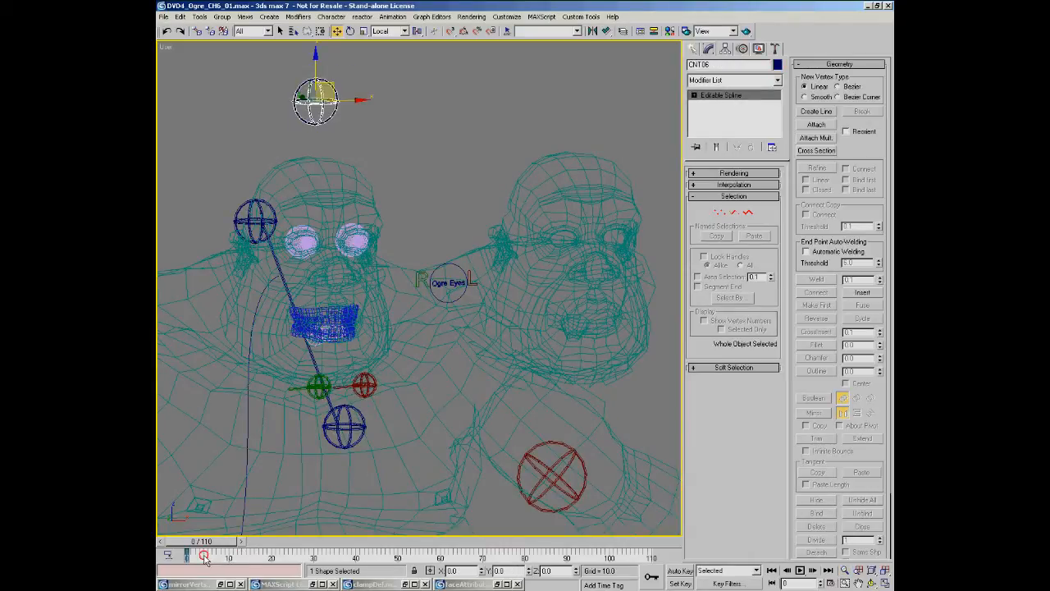
drag(215, 543, 252, 547)
key(F3)
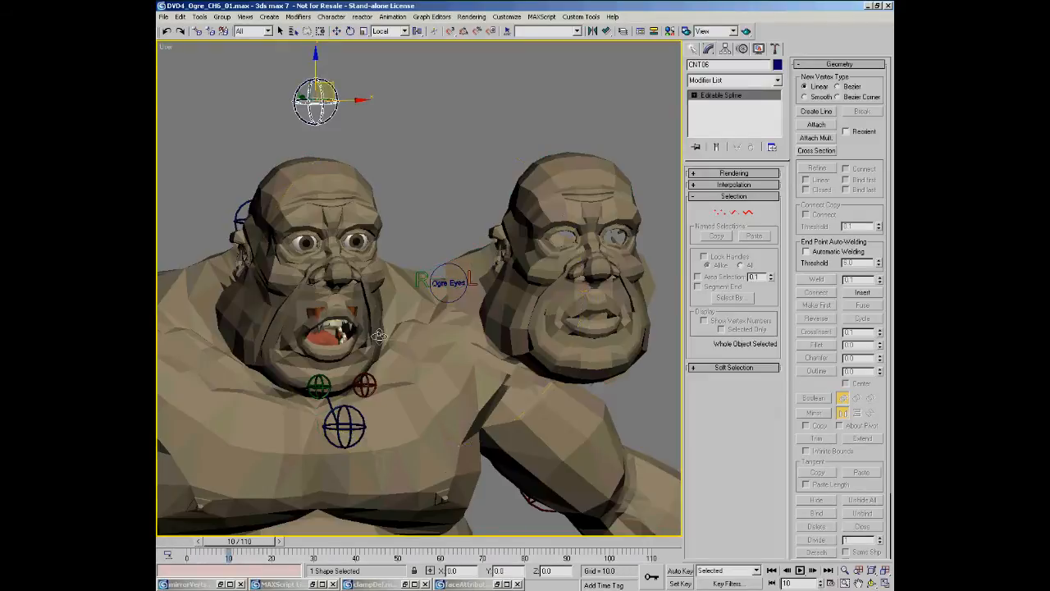
Select a single vertex on the upper lip of the correctJawOpen head at vertex level
drag(397, 328, 443, 327)
right_click(623, 305)
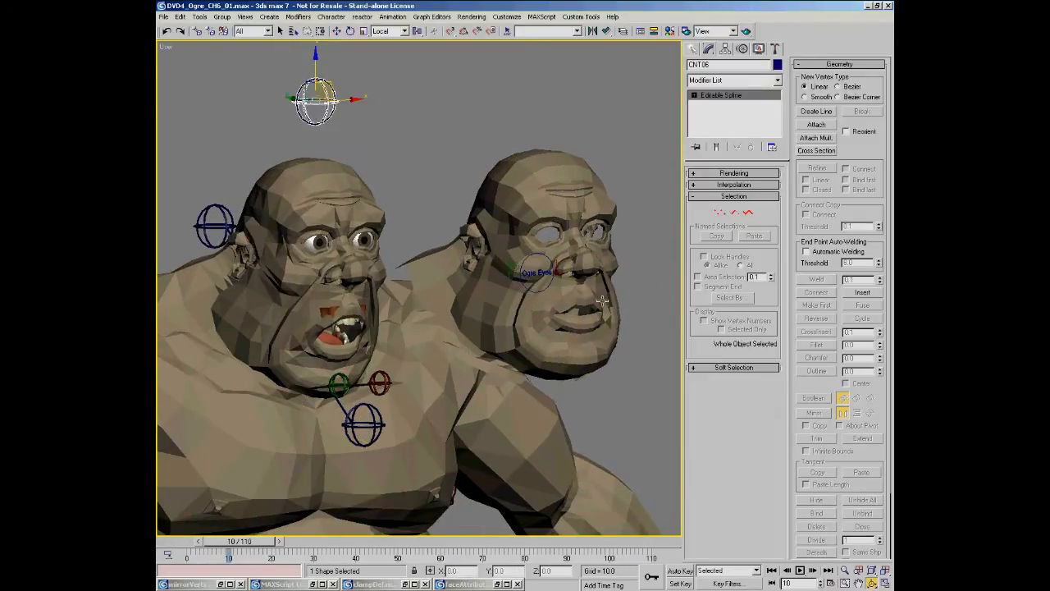
click(591, 297)
click(620, 328)
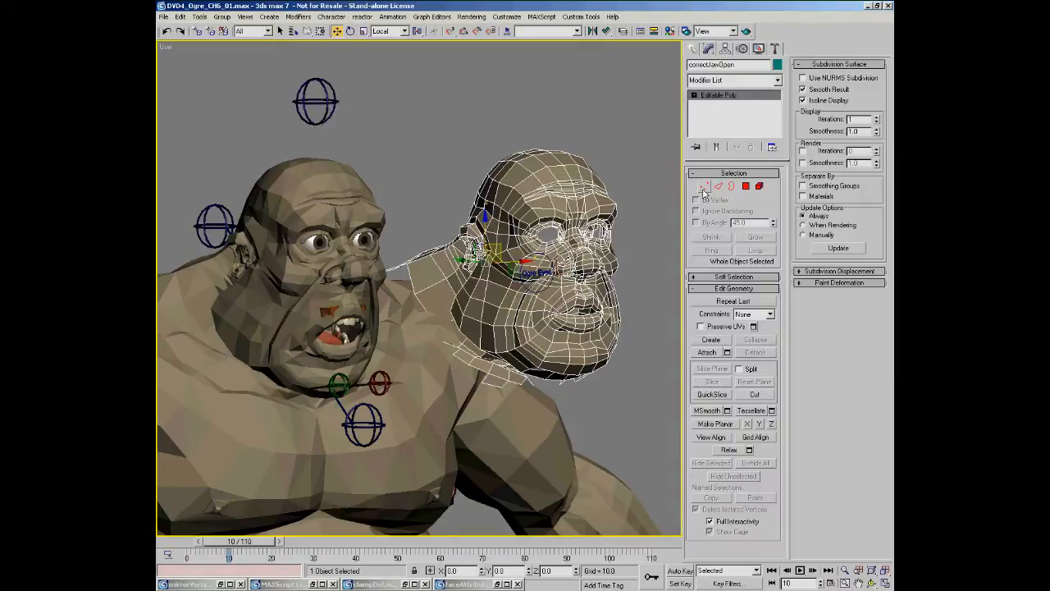
key(1)
click(591, 300)
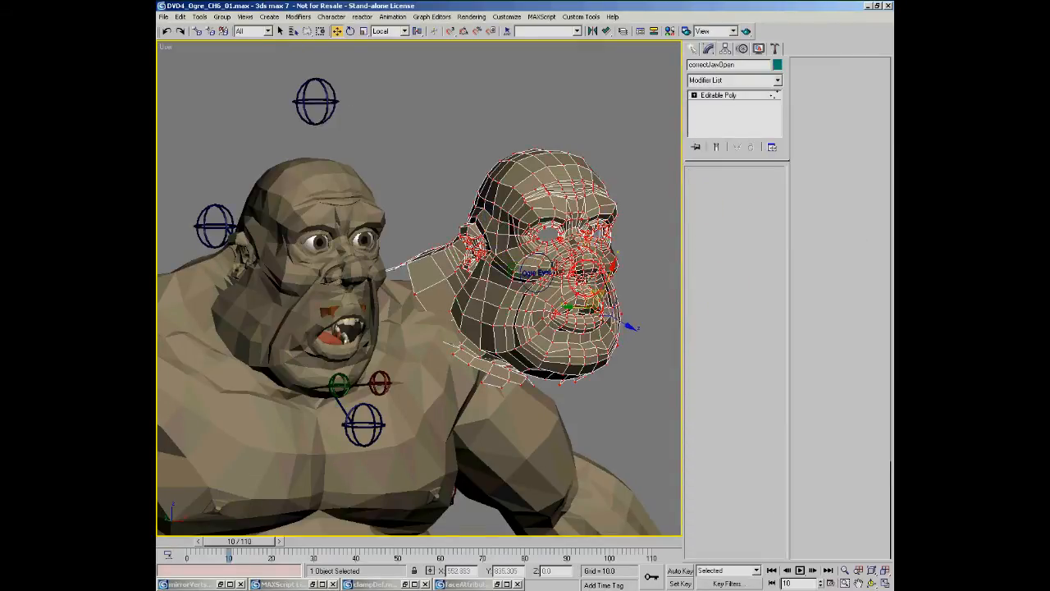
scroll(586, 292, up, 3)
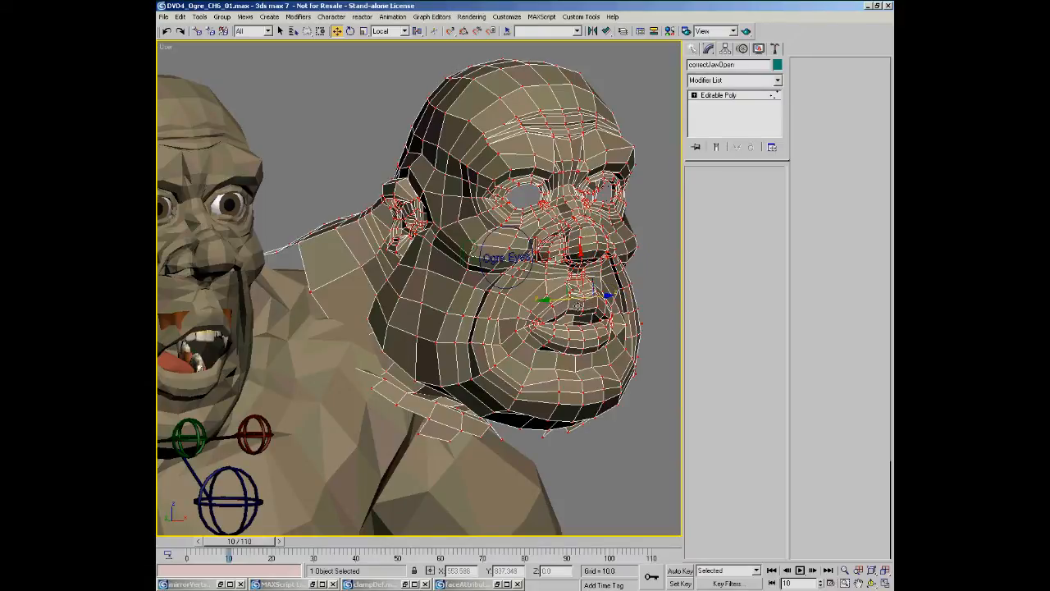
click(584, 293)
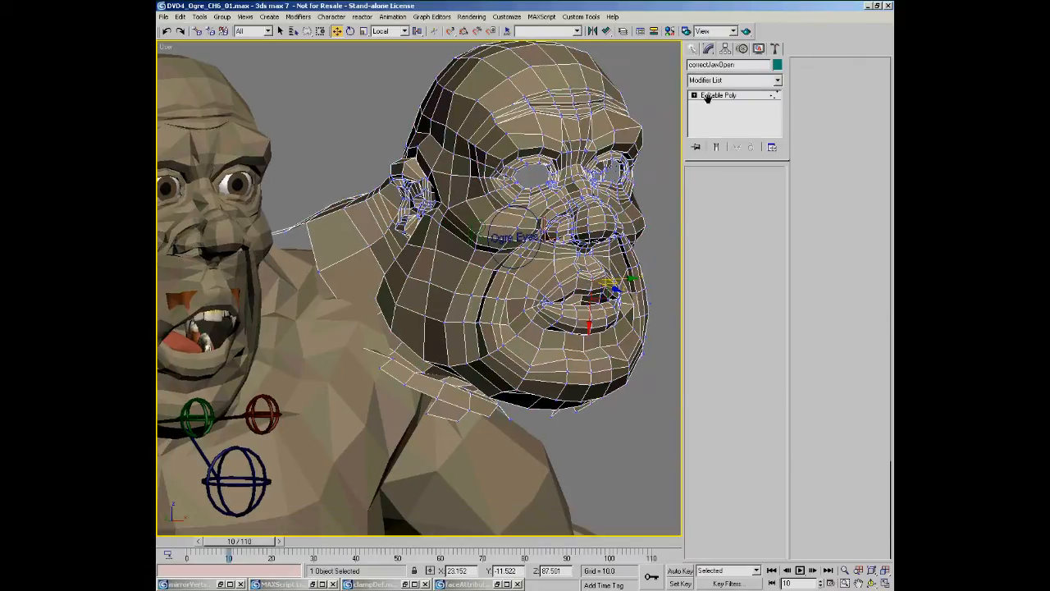
Enable soft selection for the chosen lip vertex and reduce its falloff to 1.91
click(707, 97)
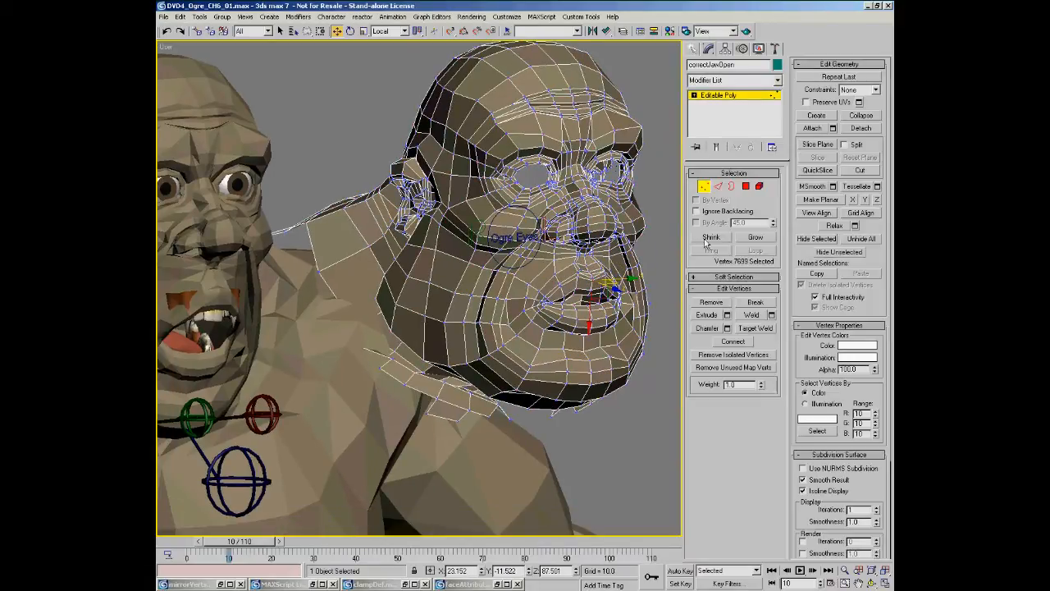
click(707, 277)
click(698, 290)
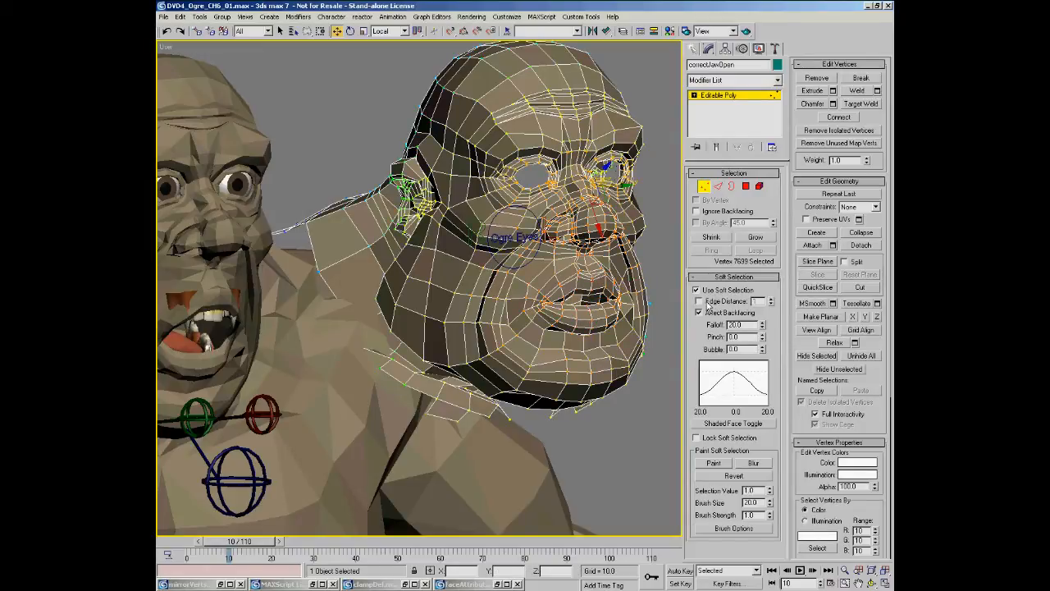
drag(764, 326, 805, 212)
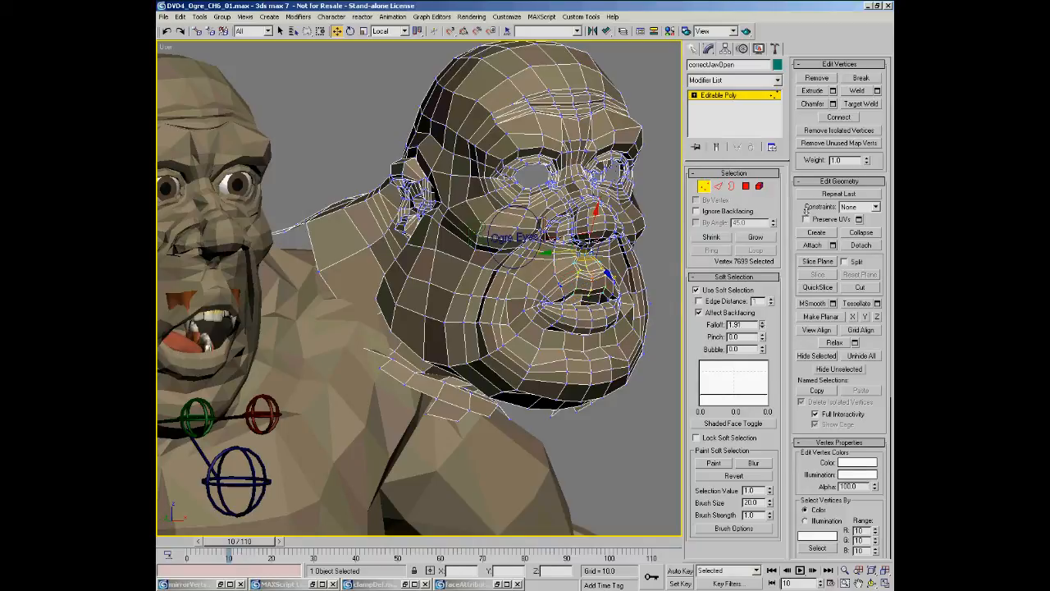
Raise the soft selection falloff to 2.632 and set the move tool's reference coordinate system to View
drag(762, 325, 768, 306)
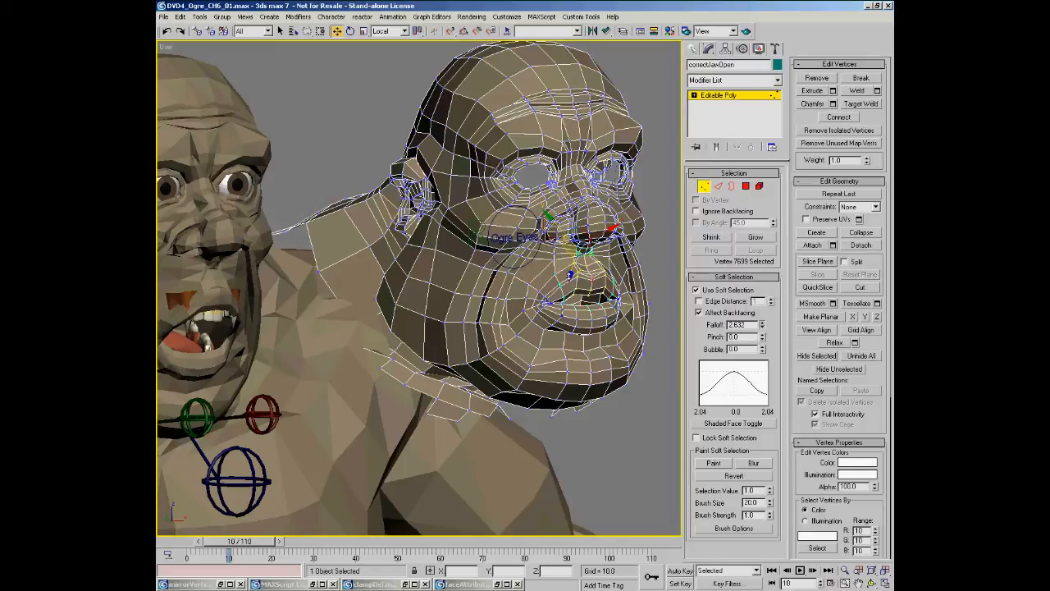
right_click(546, 292)
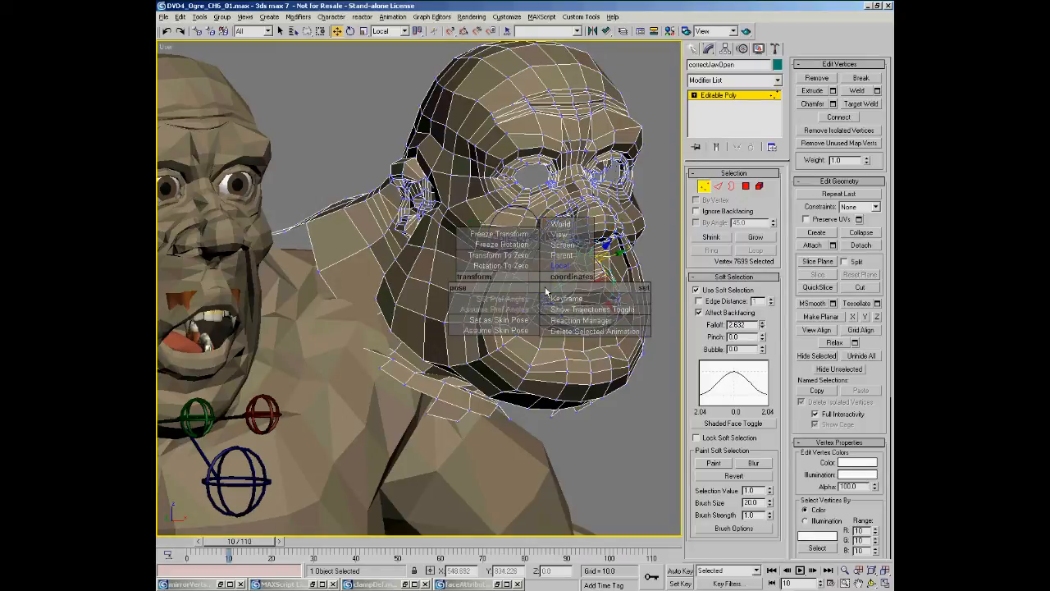
click(560, 234)
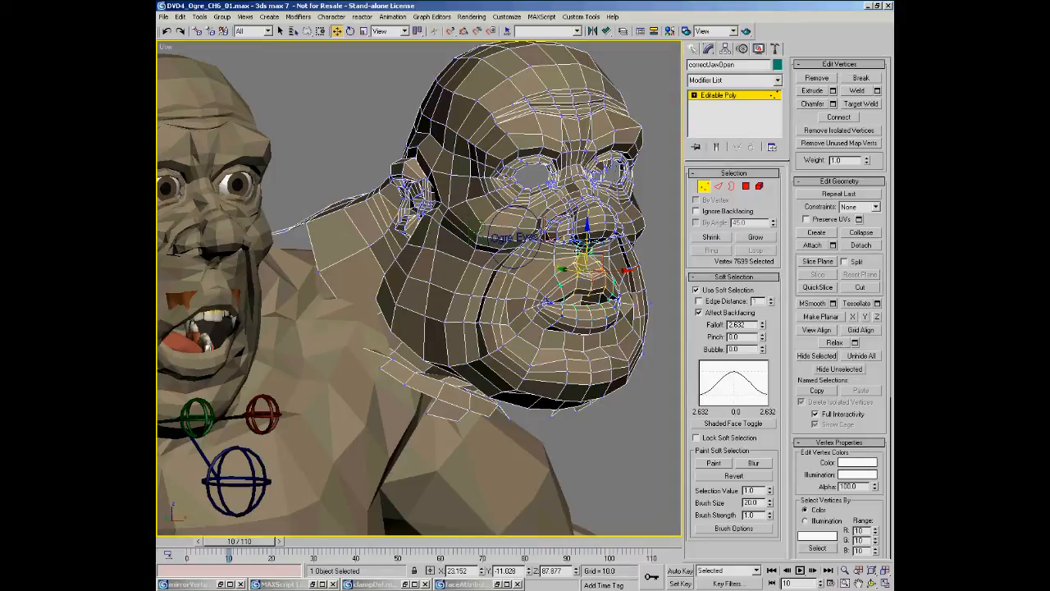
Move the soft-selected upper lip vertex of the correctJawOpen head forward in the YZ plane, comparing against the posed ogre's mouth
mouse_move(577, 251)
mouse_down()
mouse_move(587, 252)
mouse_move(573, 257)
mouse_up()
middle_drag(302, 294, 309, 292)
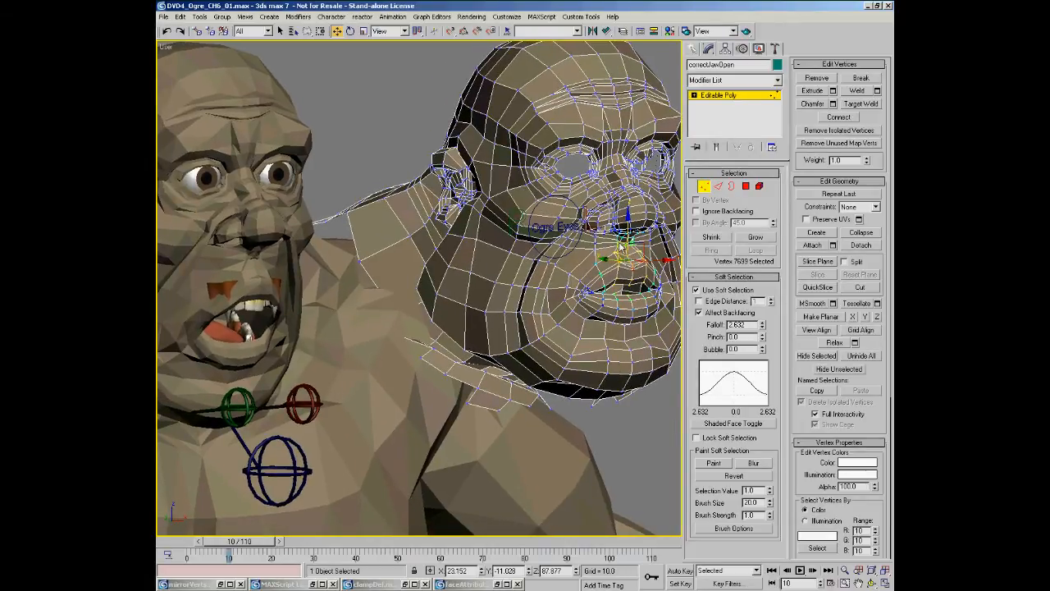
drag(621, 244, 628, 244)
Limit the soft selection to an edge distance of 6 and adjust the upper lip vertex's position with the new influence
click(707, 301)
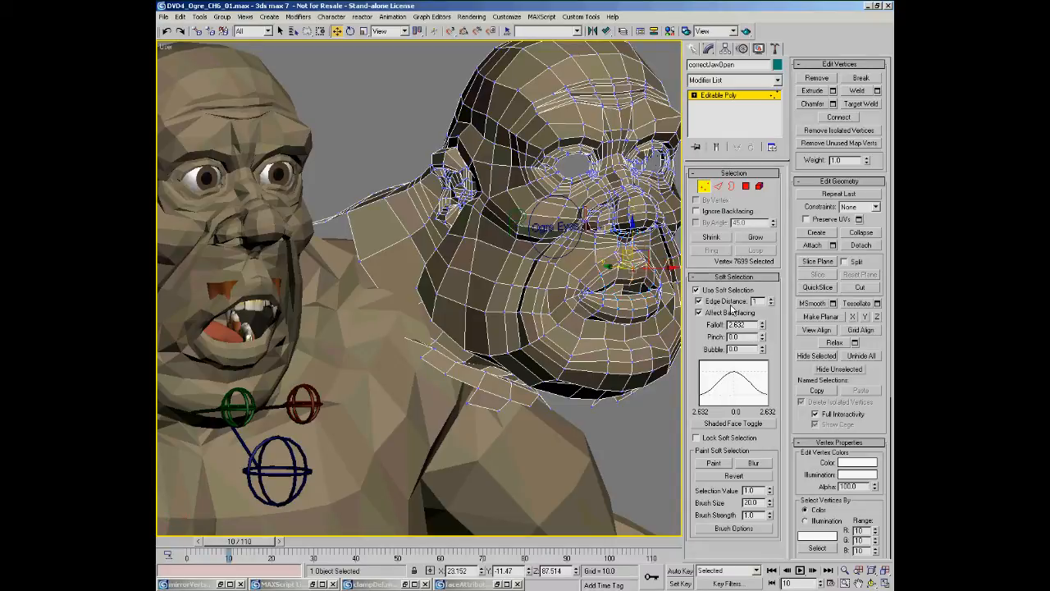
click(770, 298)
click(770, 299)
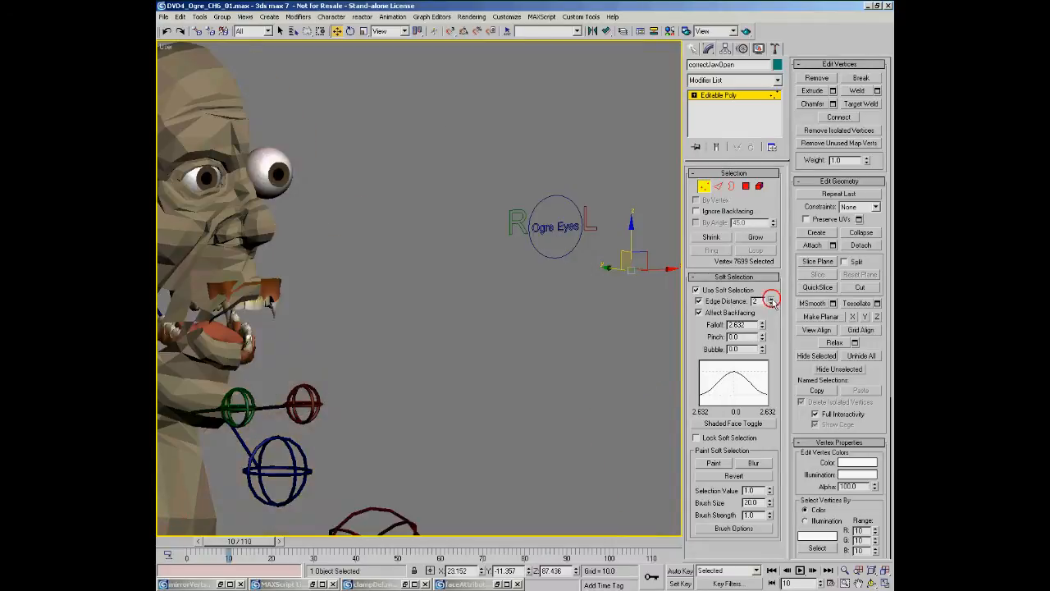
click(770, 299)
click(770, 299)
click(771, 299)
click(770, 299)
click(770, 299)
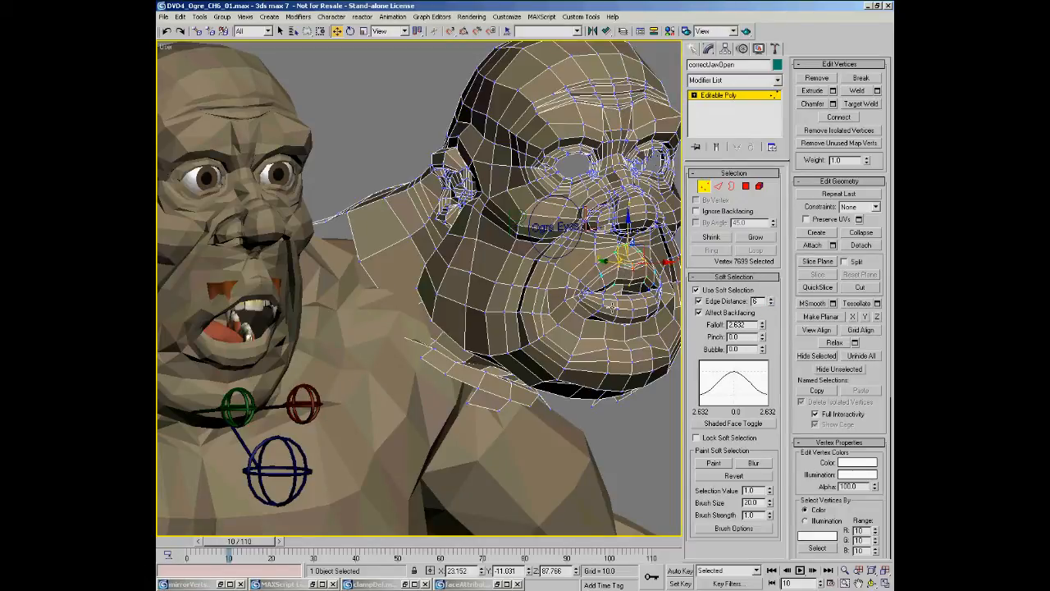
mouse_move(621, 246)
mouse_down()
mouse_move(618, 236)
mouse_move(623, 254)
mouse_up()
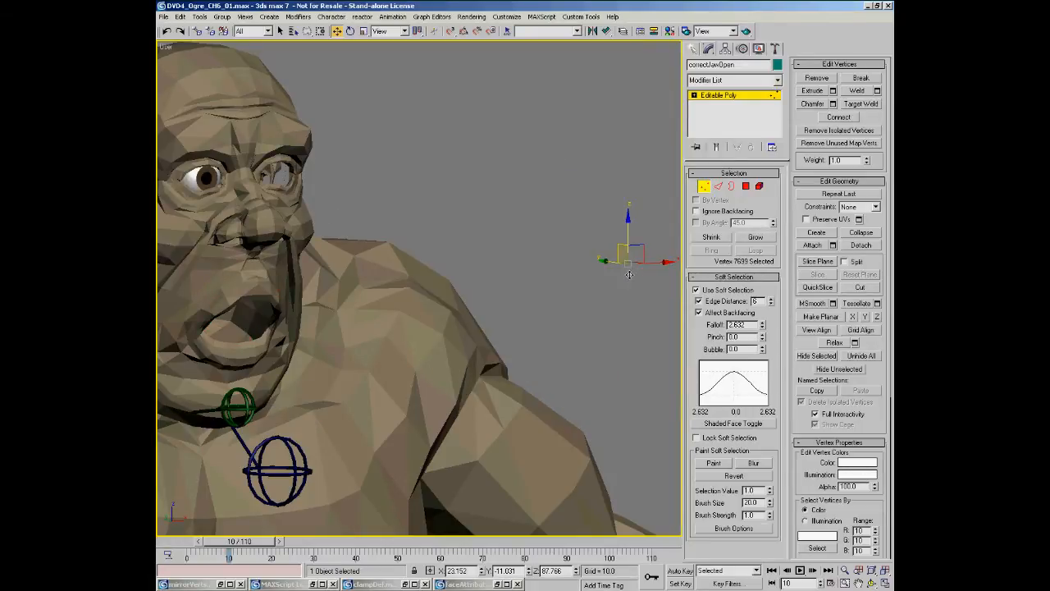
Select the two matching upper lip vertices on both sides of the correctJawOpen head's mouth
scroll(596, 261, up, 5)
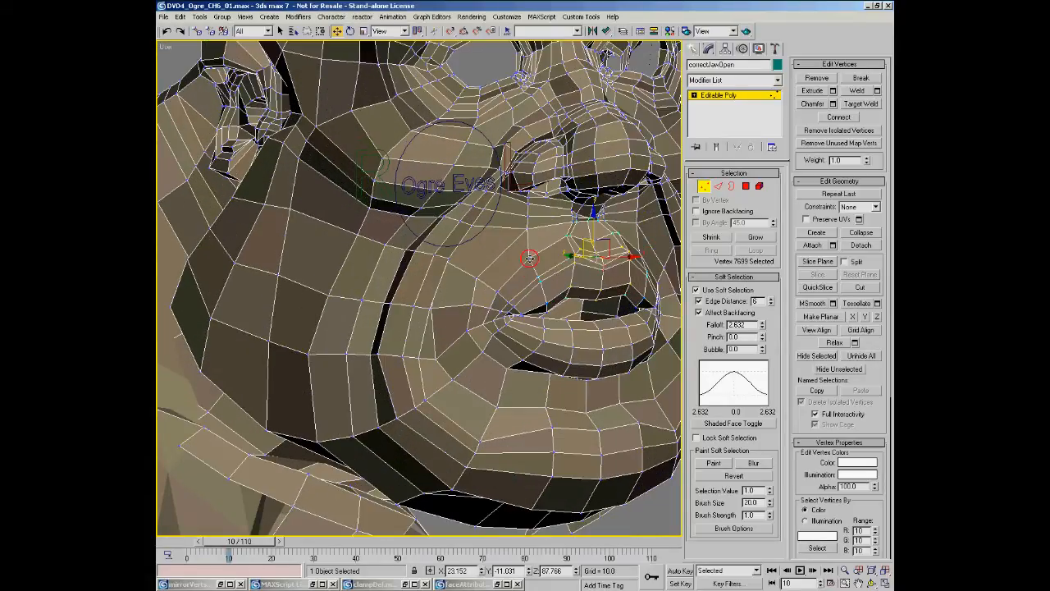
alt+middle_drag(551, 274, 581, 250)
ctrl+click(601, 256)
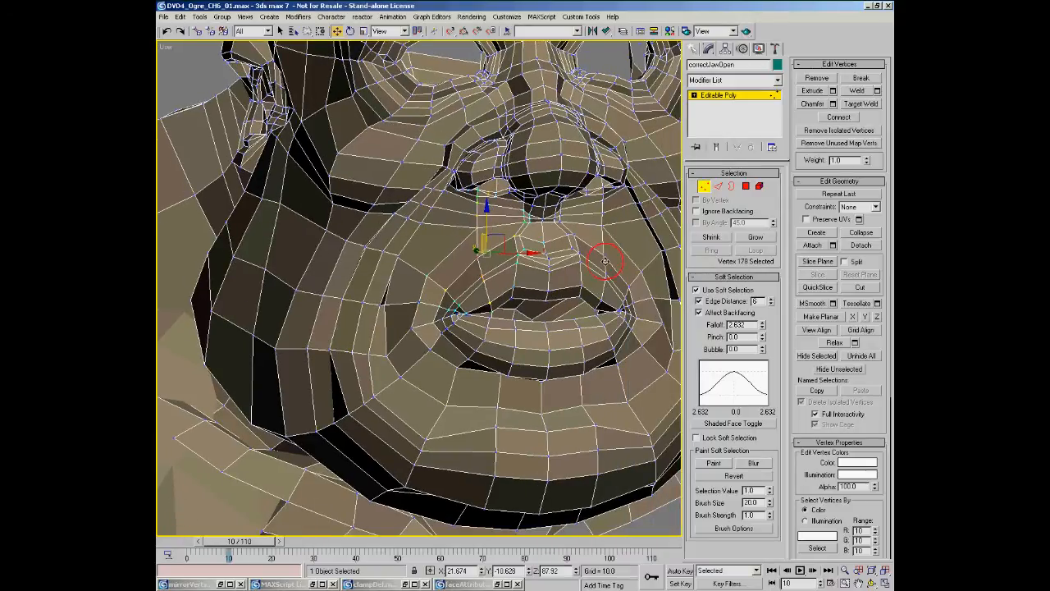
Move both upper lip vertices forward along Y until the lip covers the gums on the posed ogre
middle_drag(571, 296, 598, 271)
scroll(596, 270, down, 3)
scroll(597, 271, down, 3)
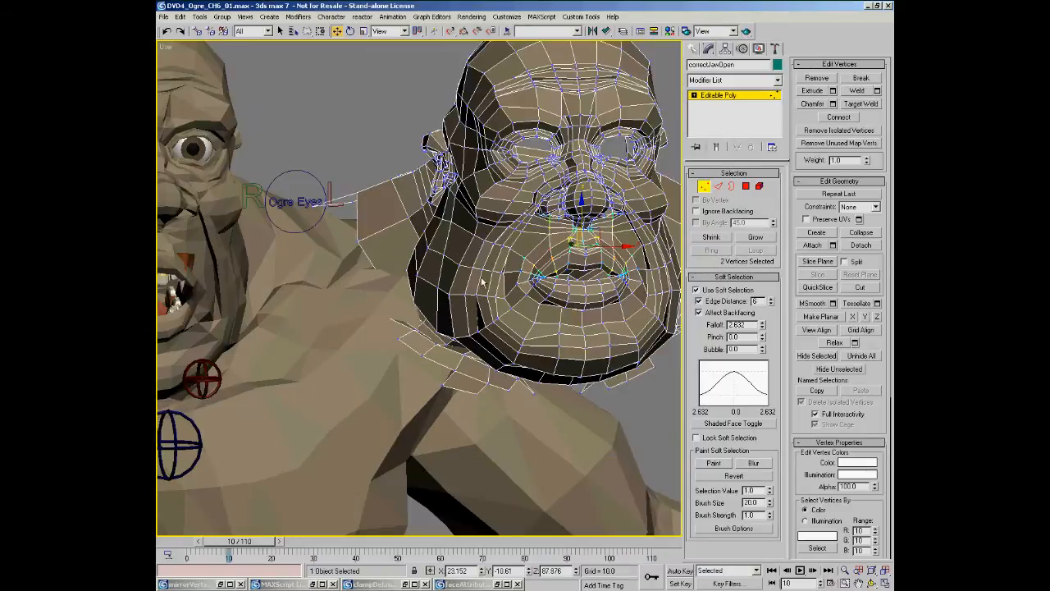
alt+middle_drag(460, 275, 493, 269)
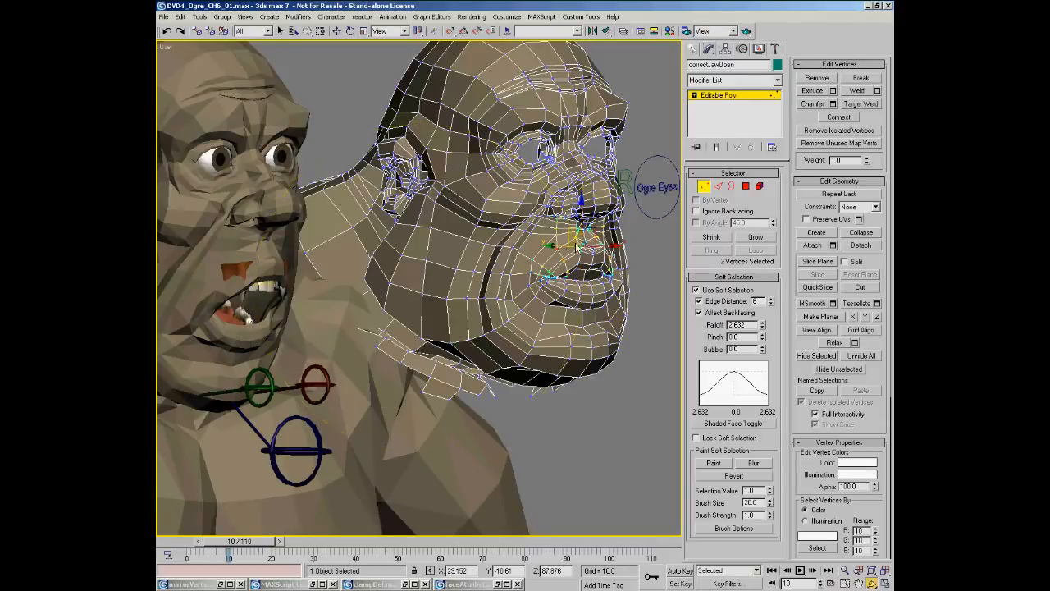
key(w)
drag(567, 245, 568, 244)
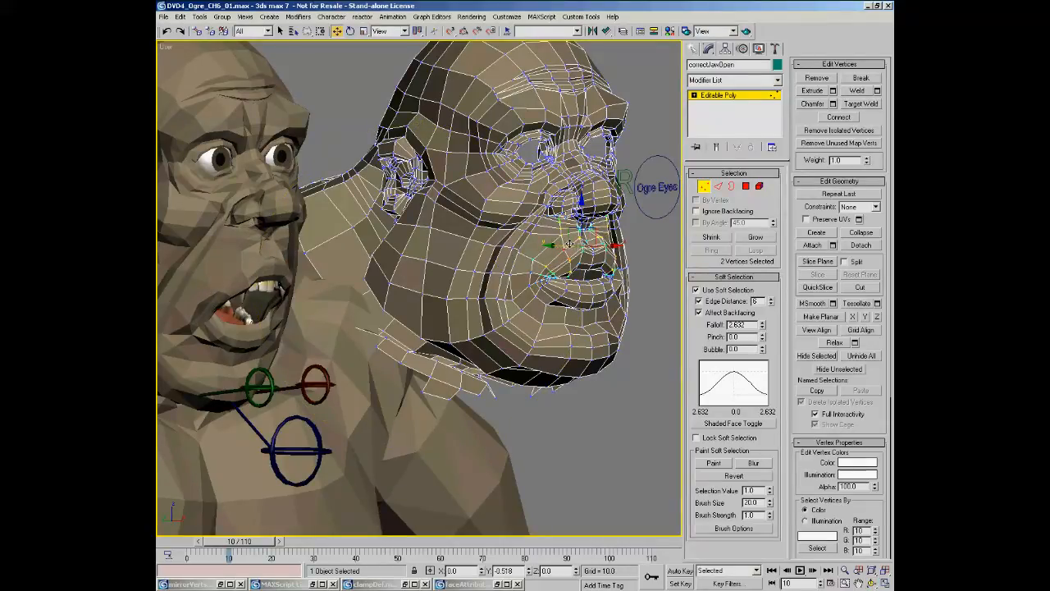
drag(570, 242, 560, 245)
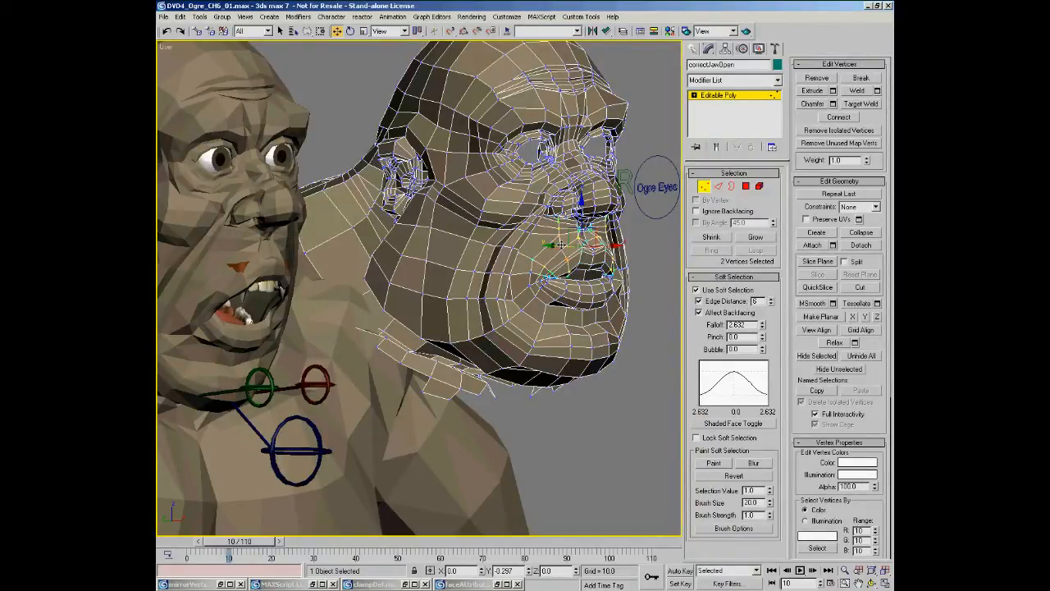
drag(563, 250, 564, 249)
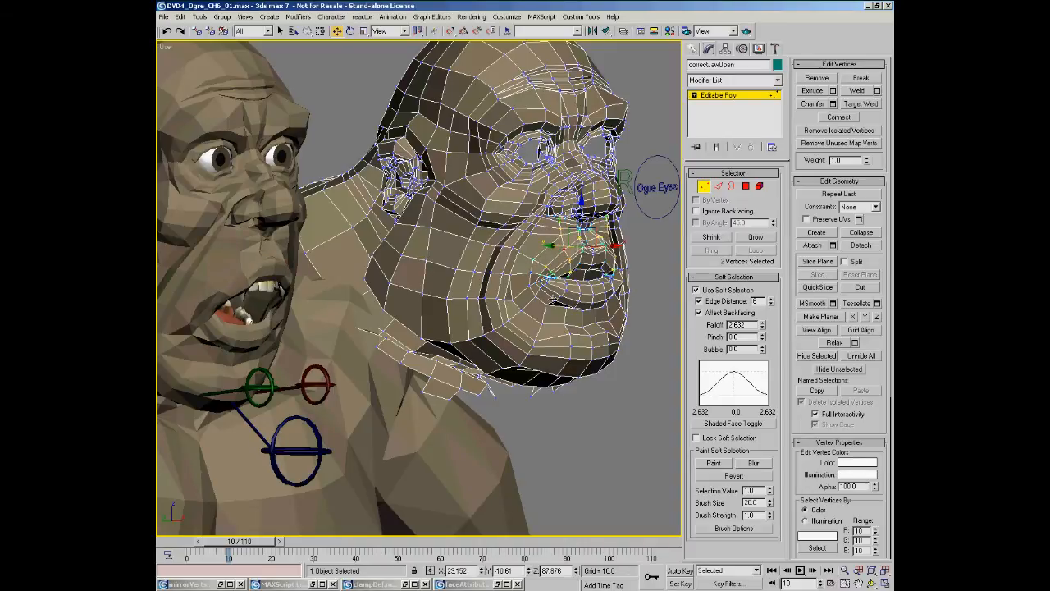
Scale the two soft-selected upper lip vertices slightly along the X axis
right_click(546, 297)
click(555, 336)
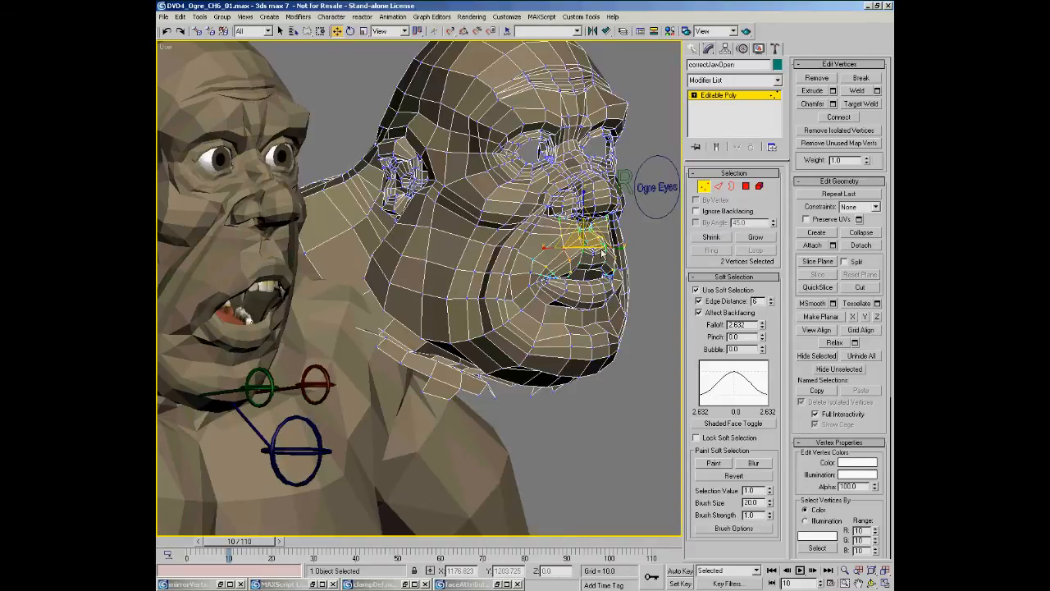
drag(549, 249, 545, 247)
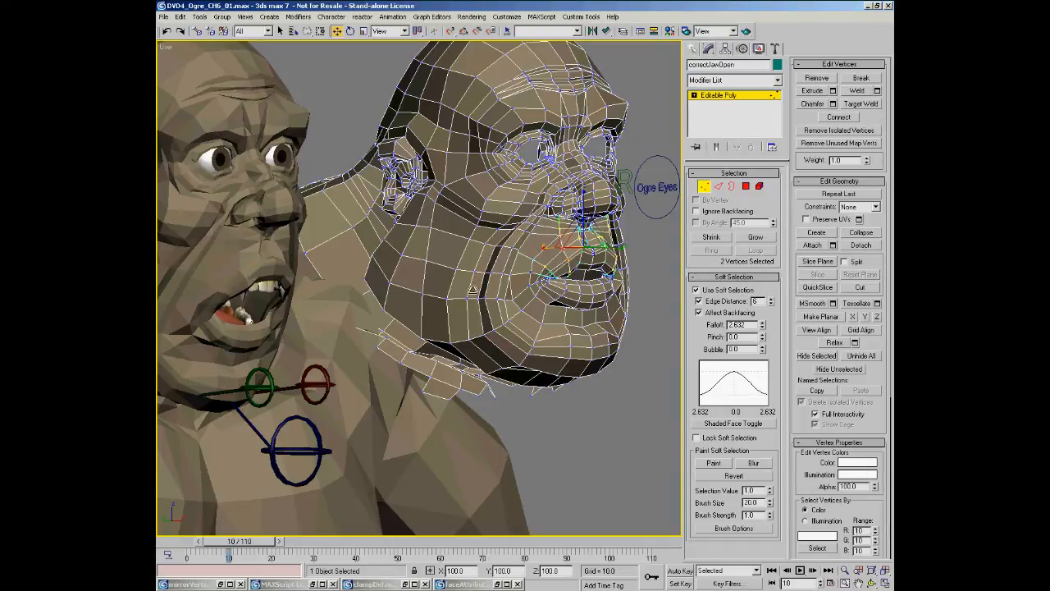
Examine the posed ogre's open mouth and the correctJawOpen head from the front, the side and close up in shaded view
alt+middle_drag(448, 295, 426, 294)
ctrl+alt+middle_drag(495, 263, 486, 301)
alt+middle_drag(459, 262, 443, 252)
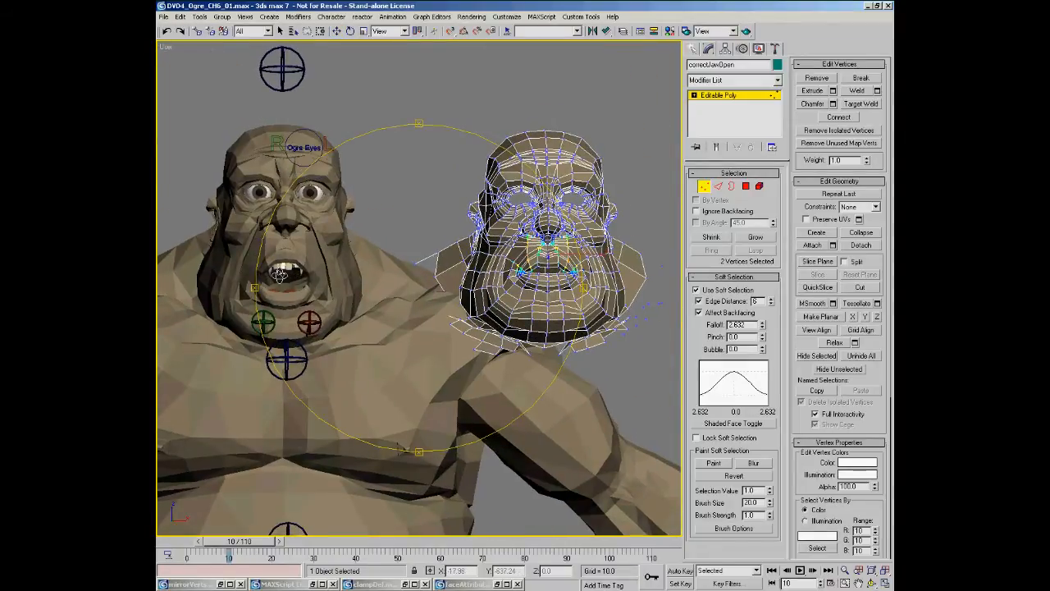
ctrl+alt+middle_drag(405, 283, 436, 265)
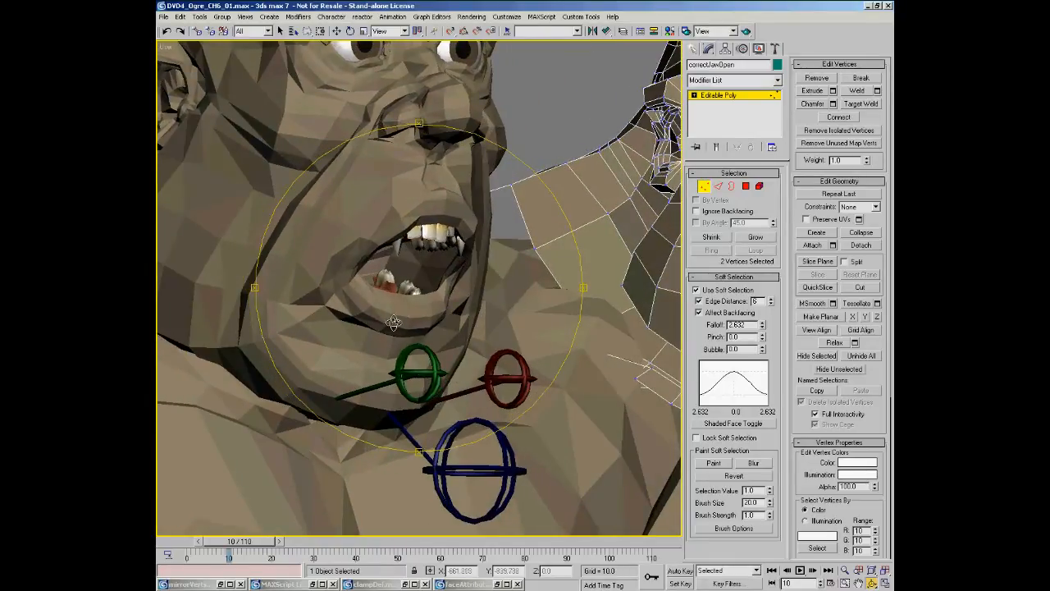
ctrl+alt+middle_drag(437, 215, 366, 272)
middle_drag(646, 229, 648, 230)
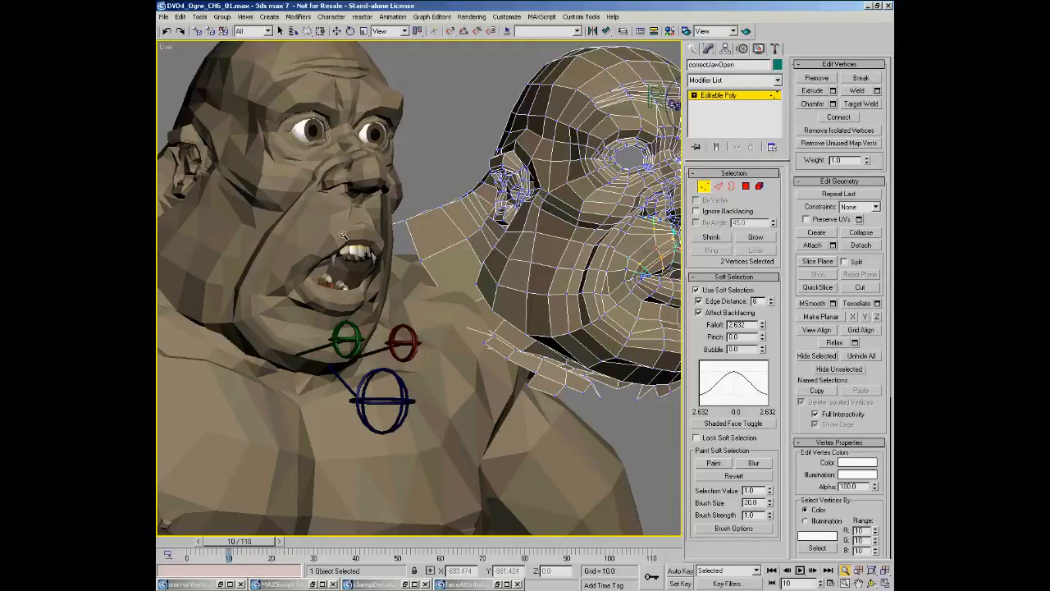
middle_drag(599, 284, 498, 314)
scroll(530, 254, up, 6)
scroll(498, 318, down, 5)
middle_drag(298, 319, 585, 297)
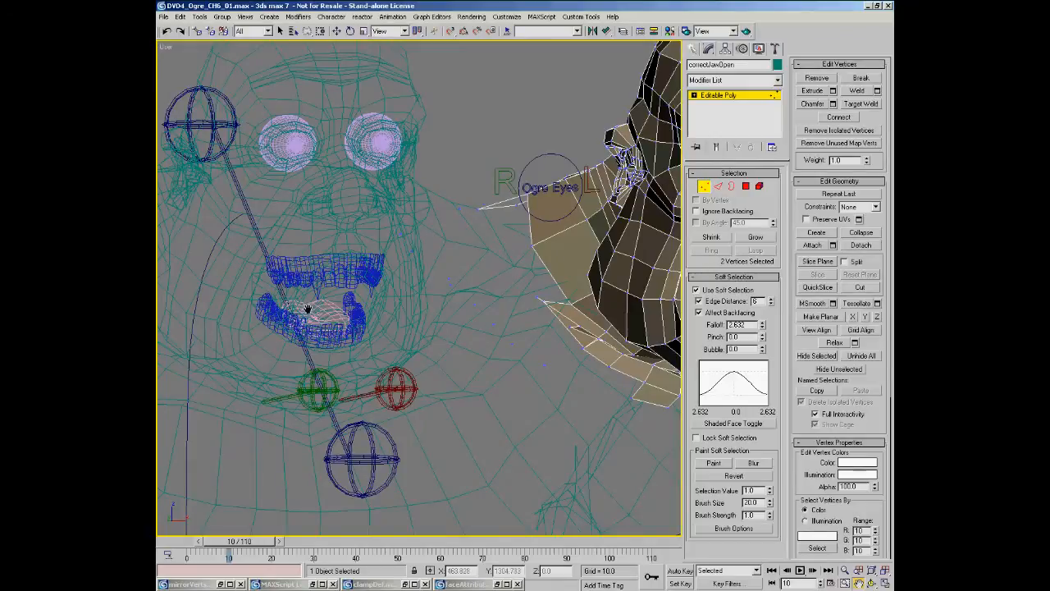
key(F3)
key(alt+z)
scroll(300, 264, up, 2)
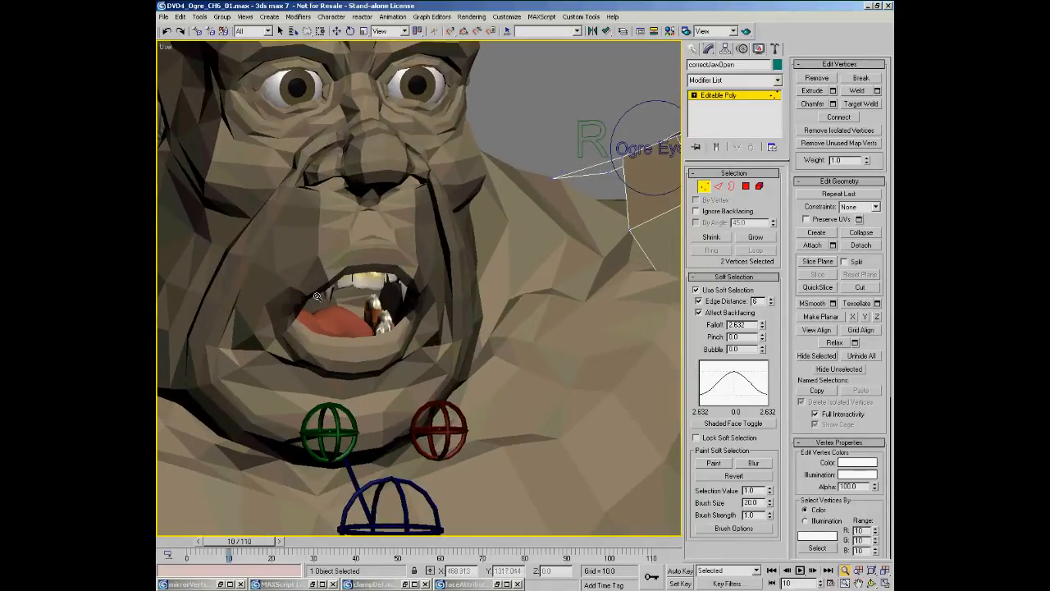
middle_drag(416, 300, 280, 297)
middle_drag(532, 300, 422, 301)
scroll(428, 294, down, 3)
scroll(573, 224, up, 2)
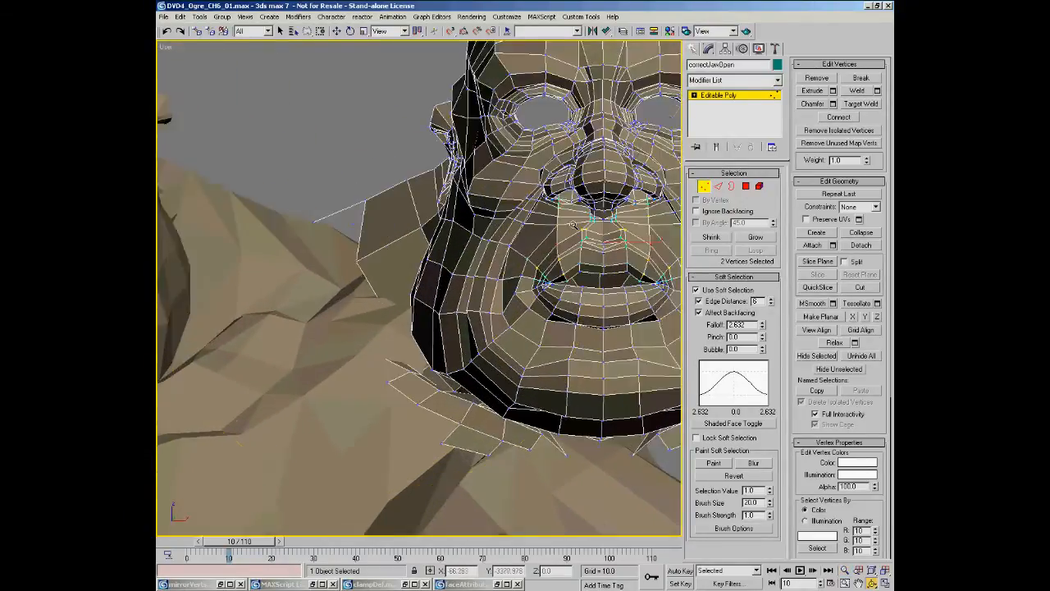
Select two vertices at one corner of the correctJawOpen head's mouth and activate the Move tool for them
scroll(573, 225, up, 5)
click(547, 274)
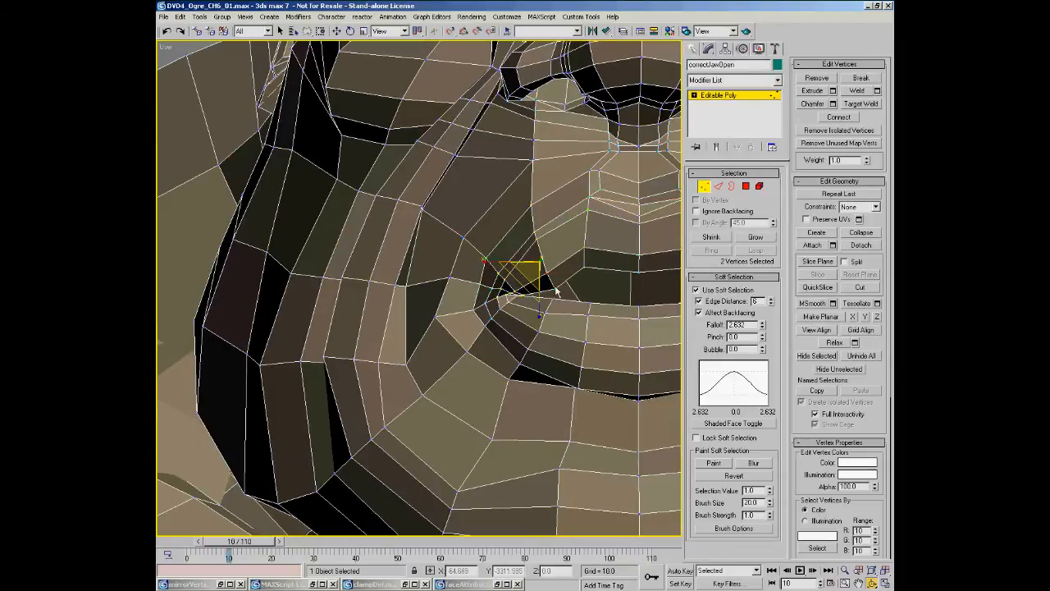
key(ctrl+z)
right_click(588, 297)
click(604, 312)
middle_drag(567, 291, 580, 287)
scroll(579, 287, down, 5)
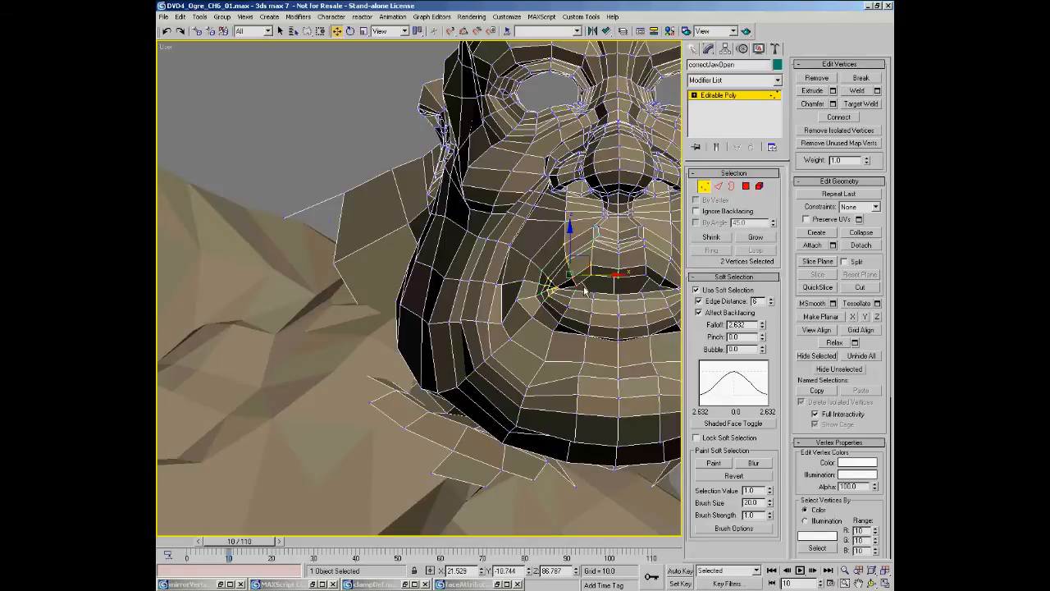
scroll(581, 290, down, 5)
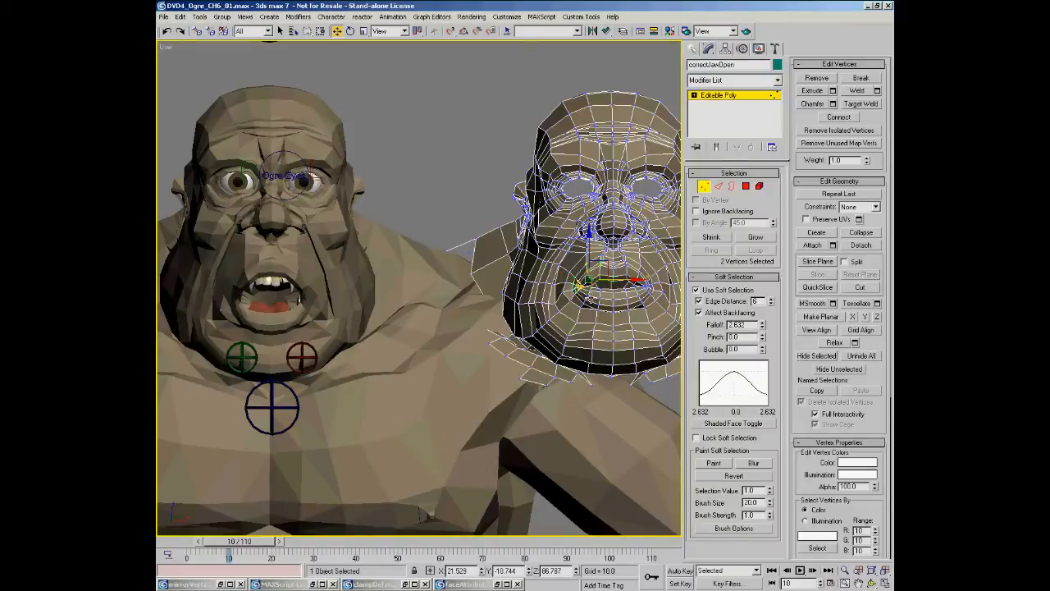
middle_drag(586, 281, 594, 269)
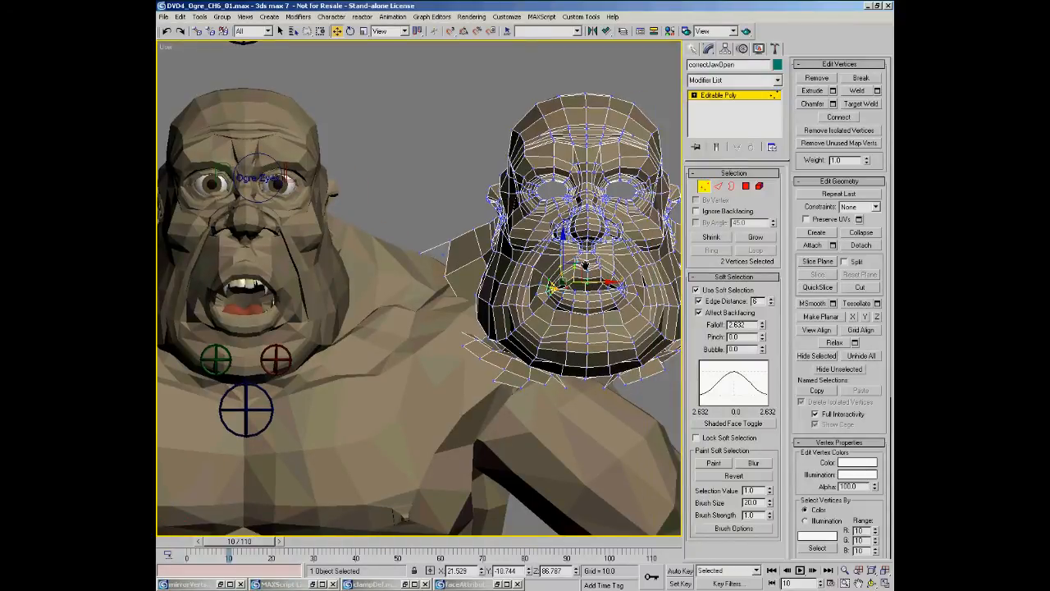
scroll(588, 267, up, 5)
middle_drag(570, 275, 550, 277)
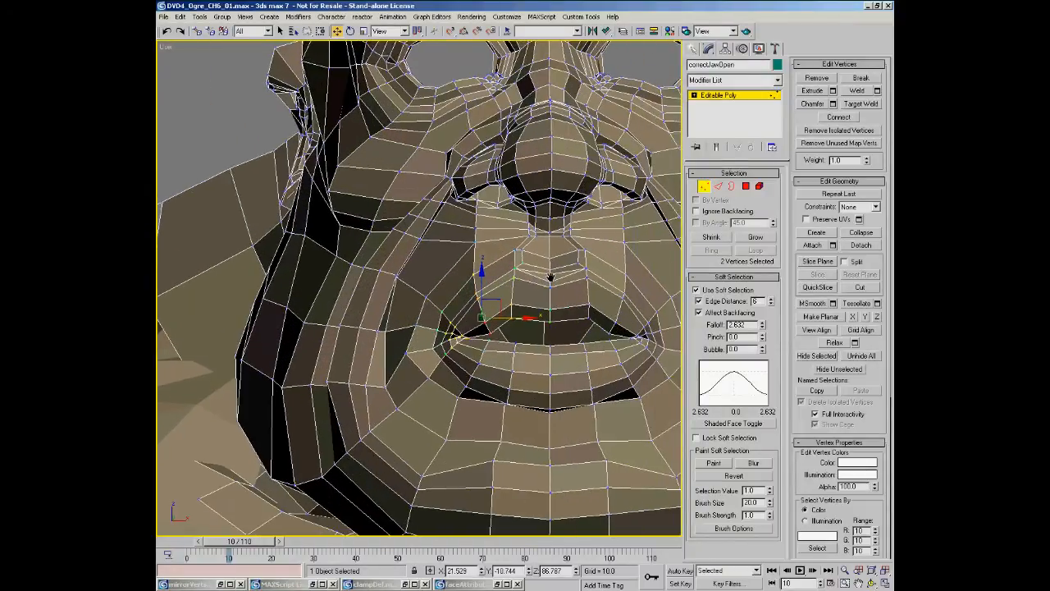